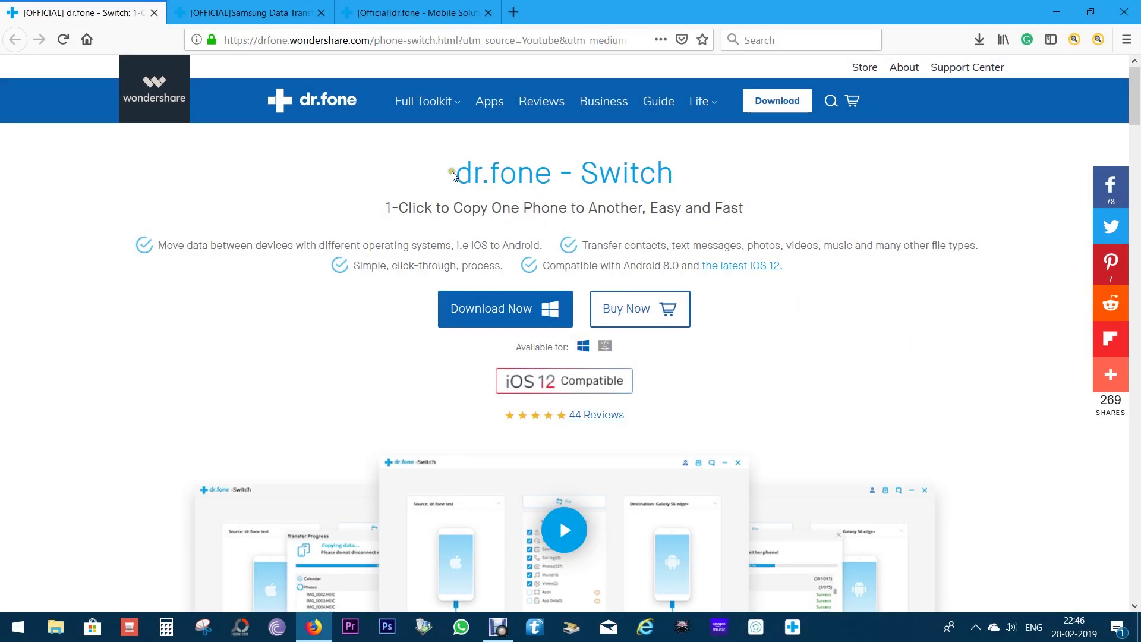
Step: Highlight the dr.fone - Switch heading and then the 1-Click to Copy subtitle
{"action": "left_click_drag", "start_coordinate": [455, 173], "coordinate": [685, 171]}
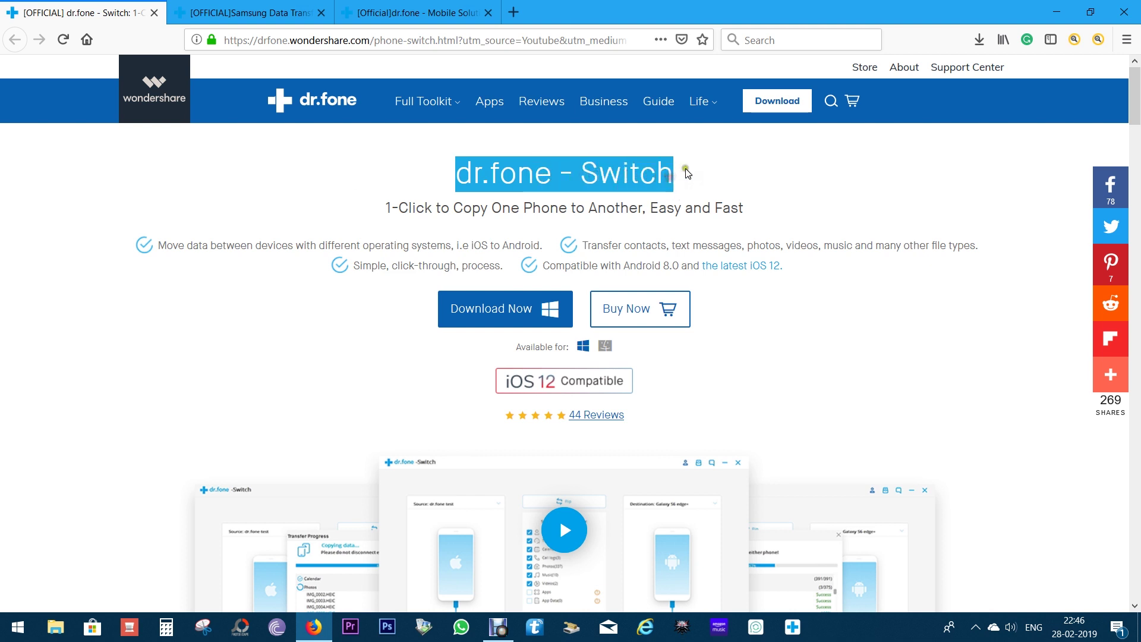
{"action": "left_click", "coordinate": [688, 173]}
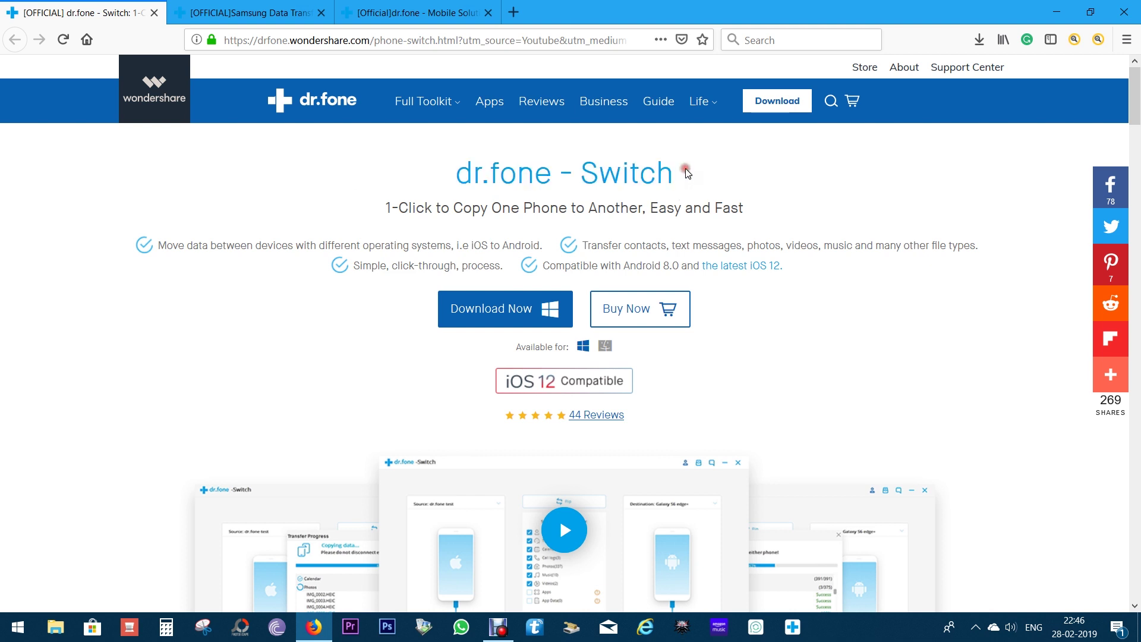
{"action": "left_click", "coordinate": [381, 208]}
{"action": "left_click_drag", "start_coordinate": [381, 210], "coordinate": [744, 209]}
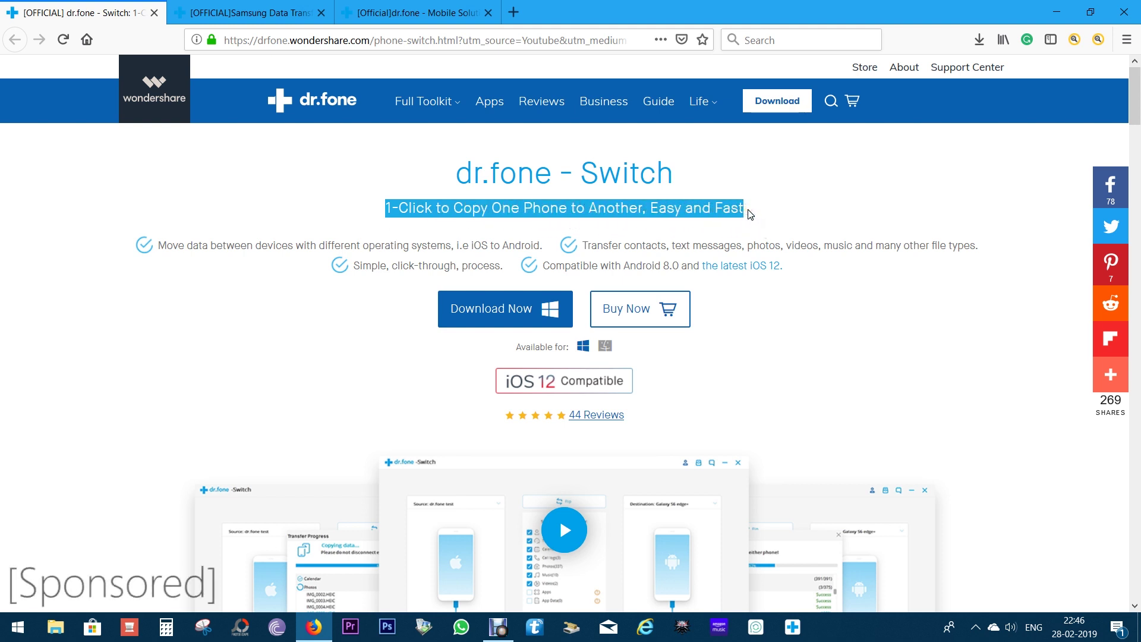
{"action": "left_click", "coordinate": [748, 210]}
Step: Scroll down to the brand logos and switch to the Samsung Data Transfer tab
{"action": "scroll", "coordinate": [750, 215], "scroll_direction": "down", "scroll_amount": 6}
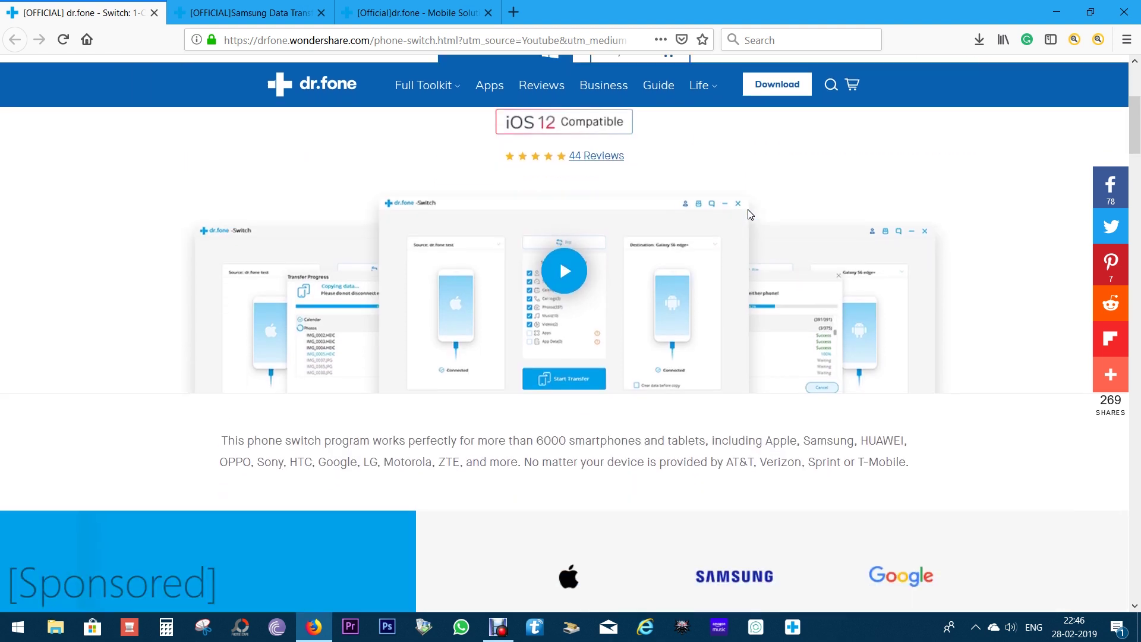
{"action": "scroll", "coordinate": [750, 214], "scroll_direction": "down", "scroll_amount": 4}
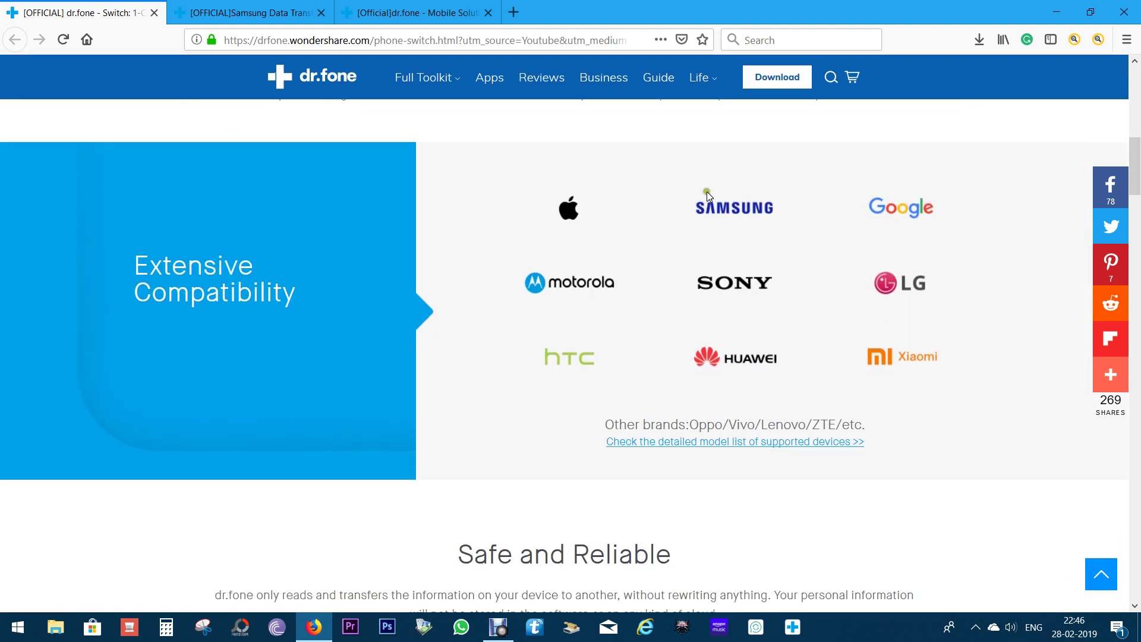
{"action": "left_click", "coordinate": [289, 8]}
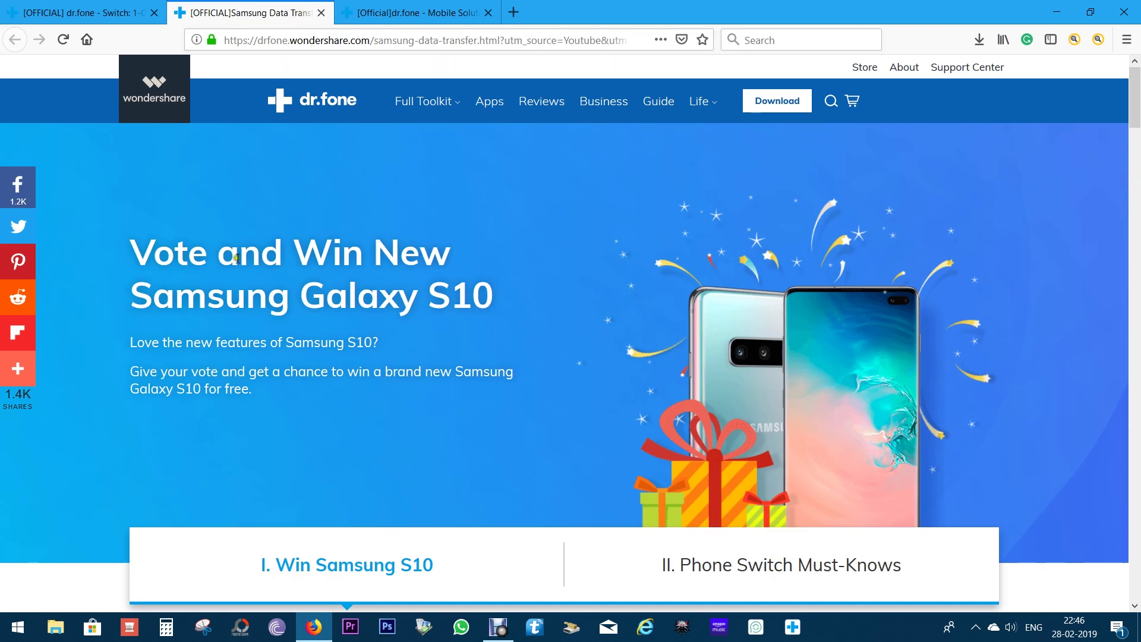
Step: Highlight the Vote and Win headline and scroll down to the vote box
{"action": "left_click_drag", "start_coordinate": [137, 258], "coordinate": [492, 299]}
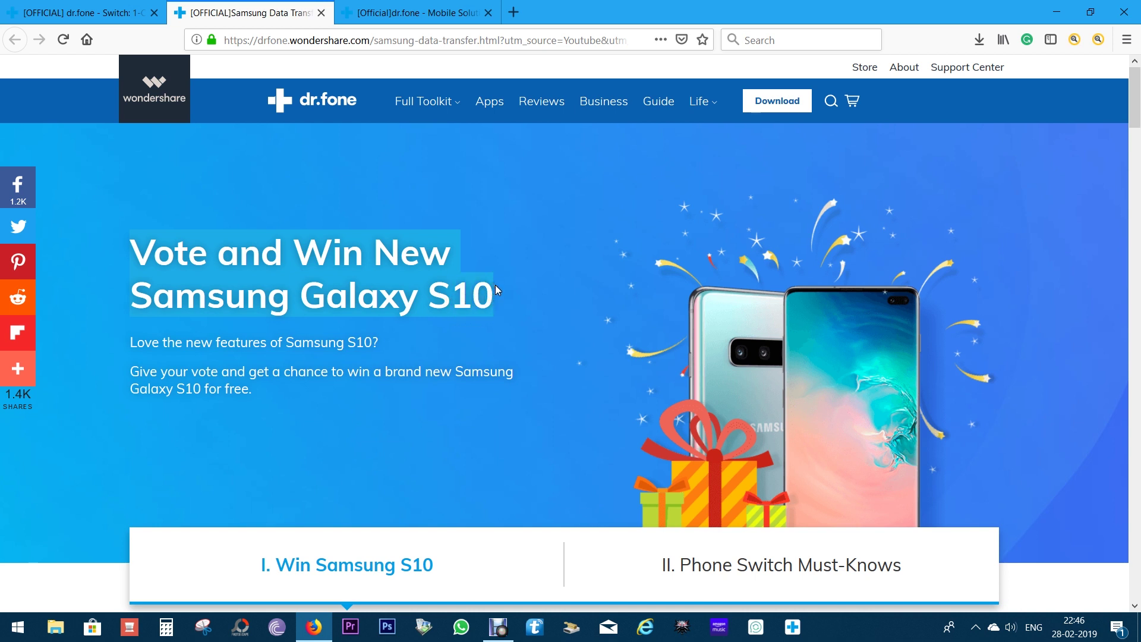
{"action": "left_click", "coordinate": [559, 382]}
{"action": "scroll", "coordinate": [561, 384], "scroll_direction": "down", "scroll_amount": 8}
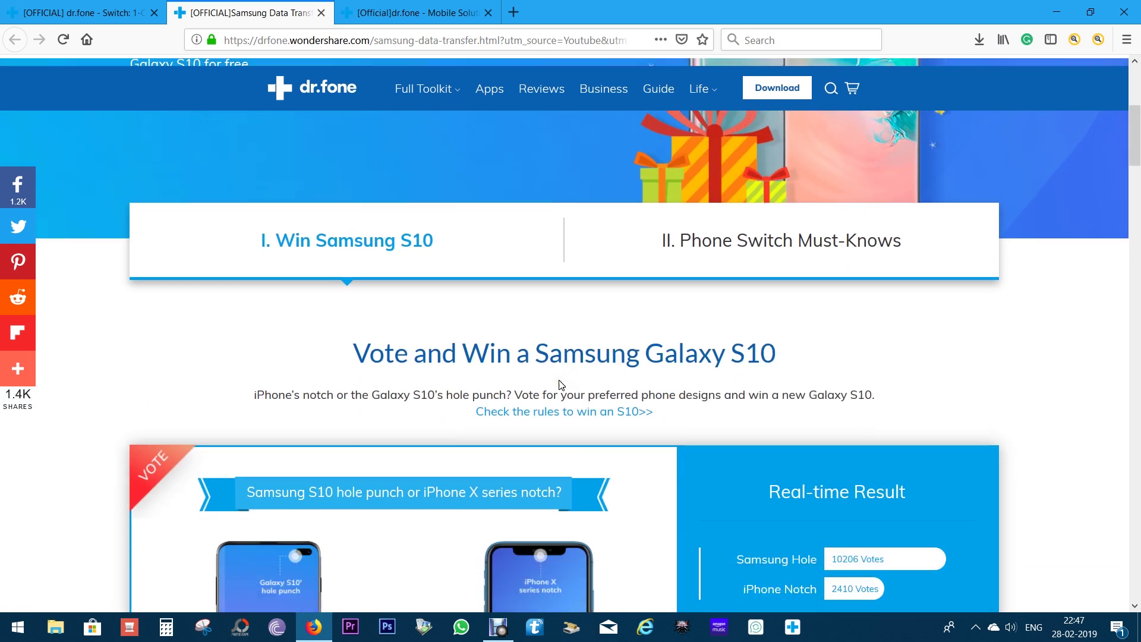
{"action": "scroll", "coordinate": [559, 381], "scroll_direction": "down", "scroll_amount": 3}
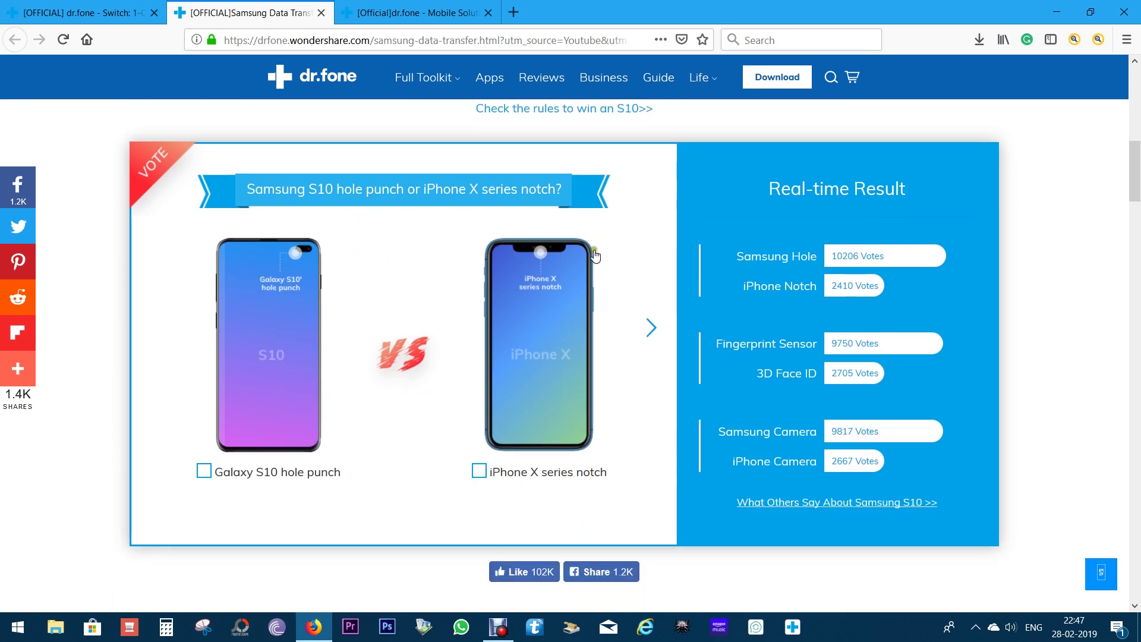
Step: Advance the voting questions to the email vote form, then return to the dr.fone - Switch tab
{"action": "left_click", "coordinate": [648, 328]}
{"action": "left_click", "coordinate": [648, 328]}
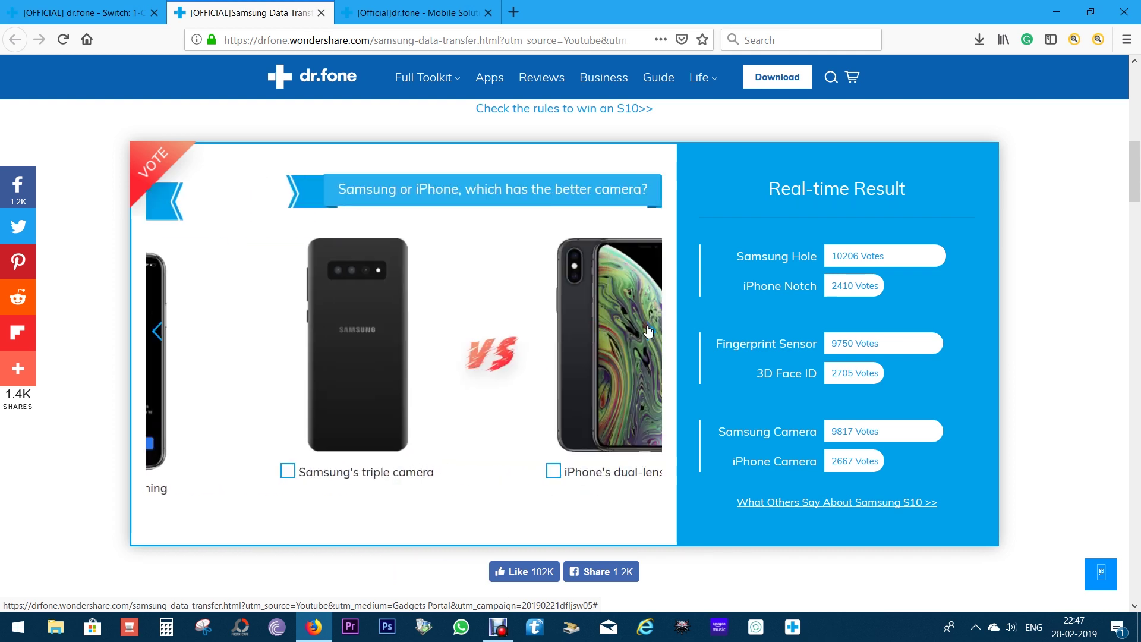
{"action": "left_click", "coordinate": [648, 328]}
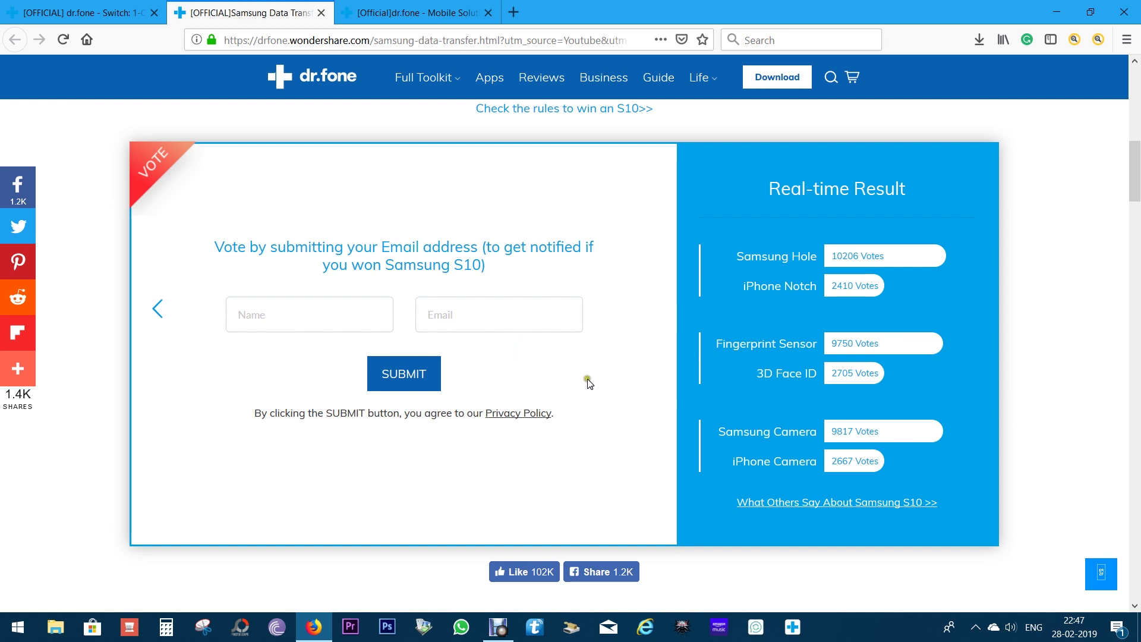
{"action": "scroll", "coordinate": [650, 417], "scroll_direction": "down", "scroll_amount": 10}
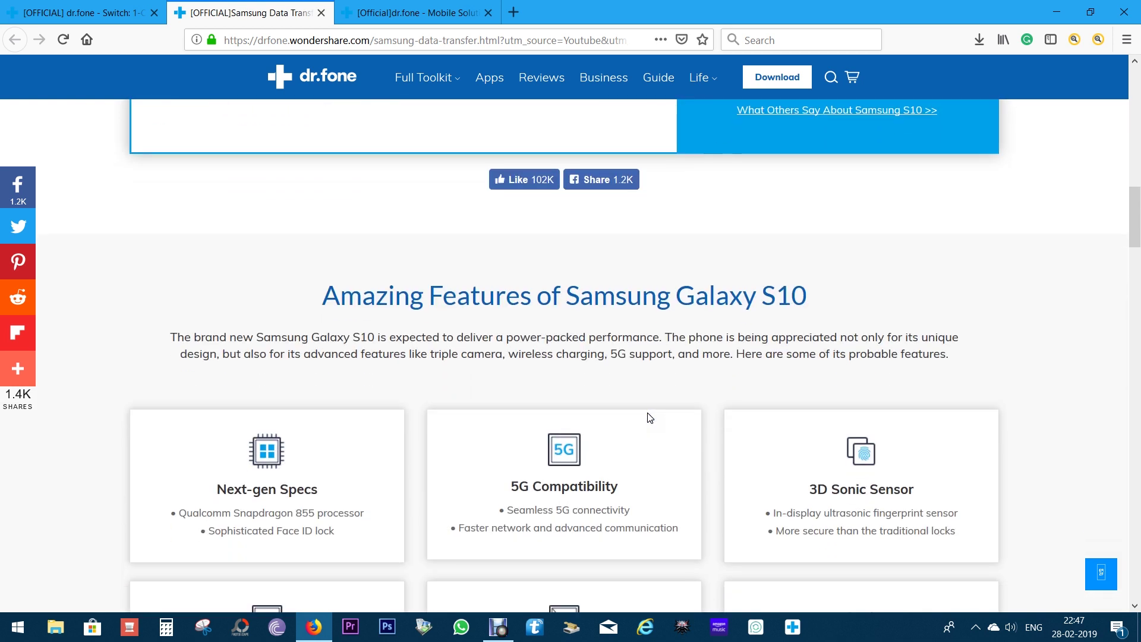
{"action": "scroll", "coordinate": [650, 418], "scroll_direction": "down", "scroll_amount": 10}
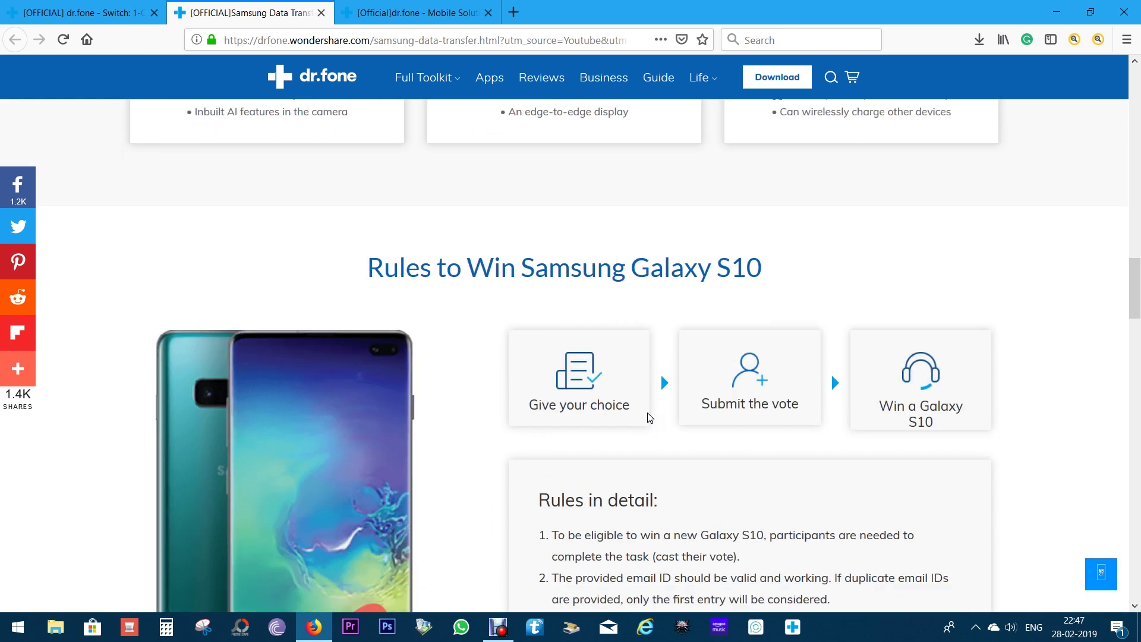
{"action": "scroll", "coordinate": [649, 418], "scroll_direction": "down", "scroll_amount": 6}
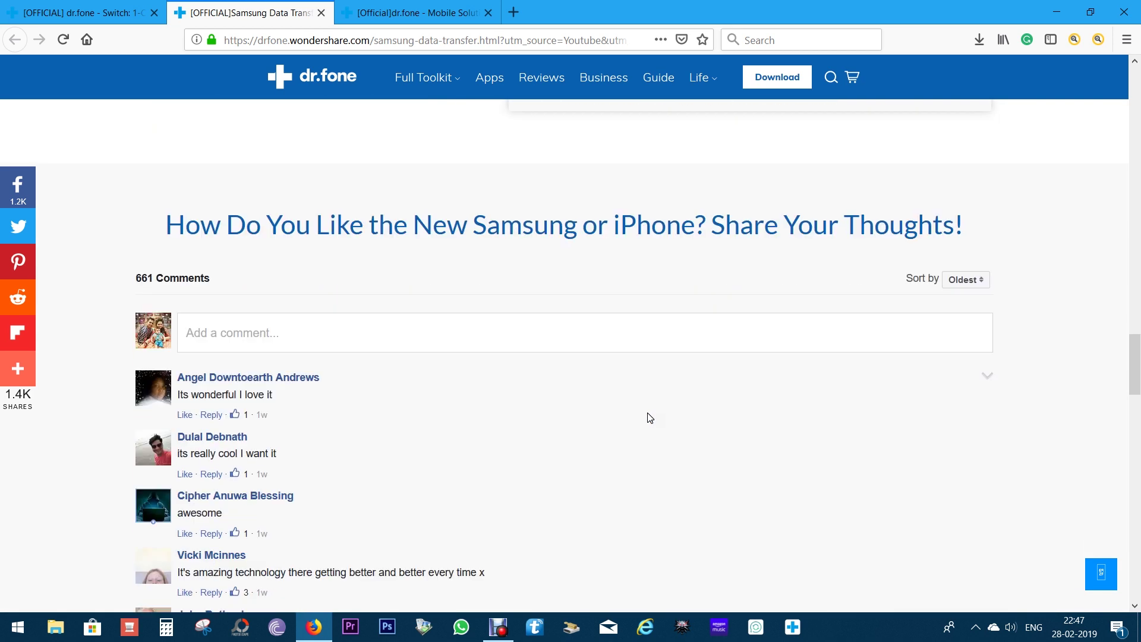
{"action": "scroll", "coordinate": [650, 418], "scroll_direction": "up", "scroll_amount": 15}
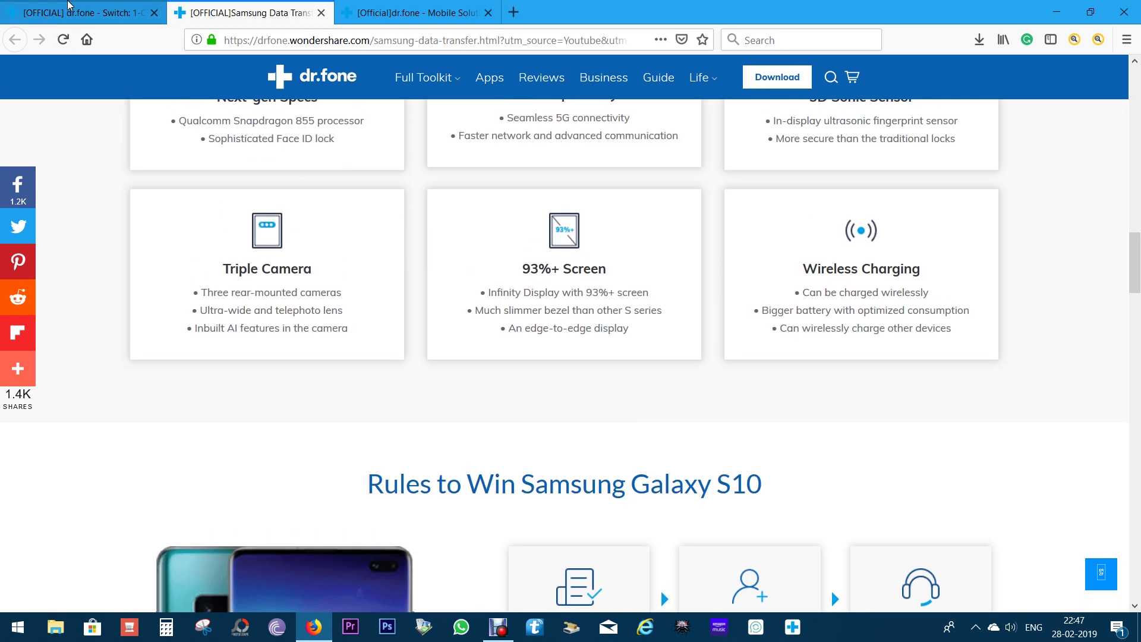
{"action": "left_click", "coordinate": [70, 9]}
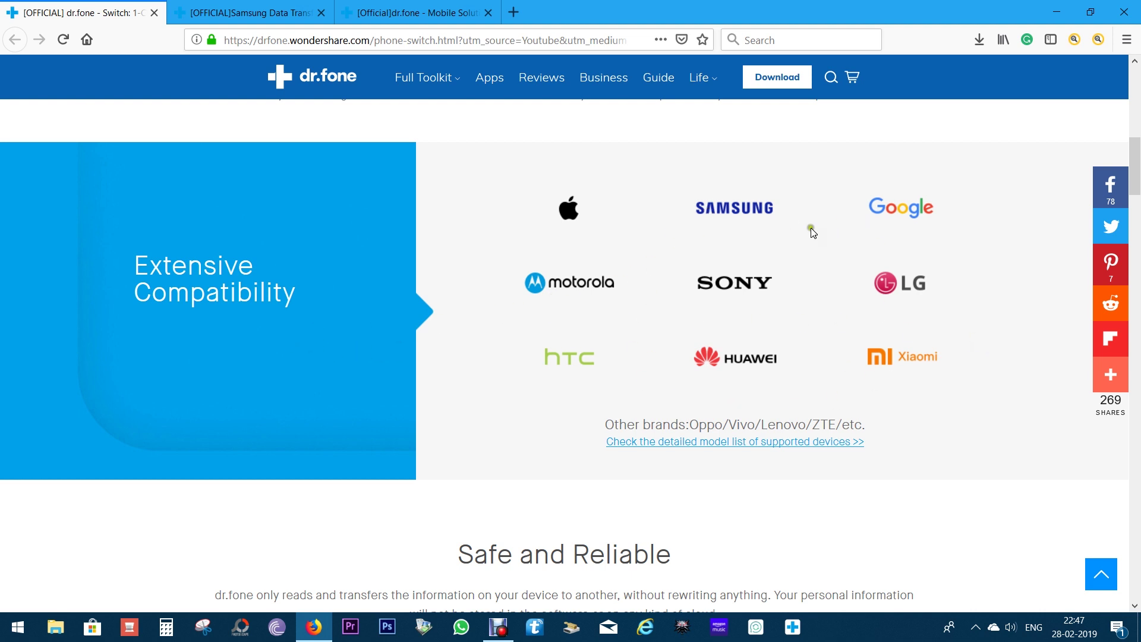
Step: Scroll past Safe and Reliable and Intuitive Process down to Fast Switch Speeds
{"action": "scroll", "coordinate": [826, 315], "scroll_direction": "down", "scroll_amount": 5}
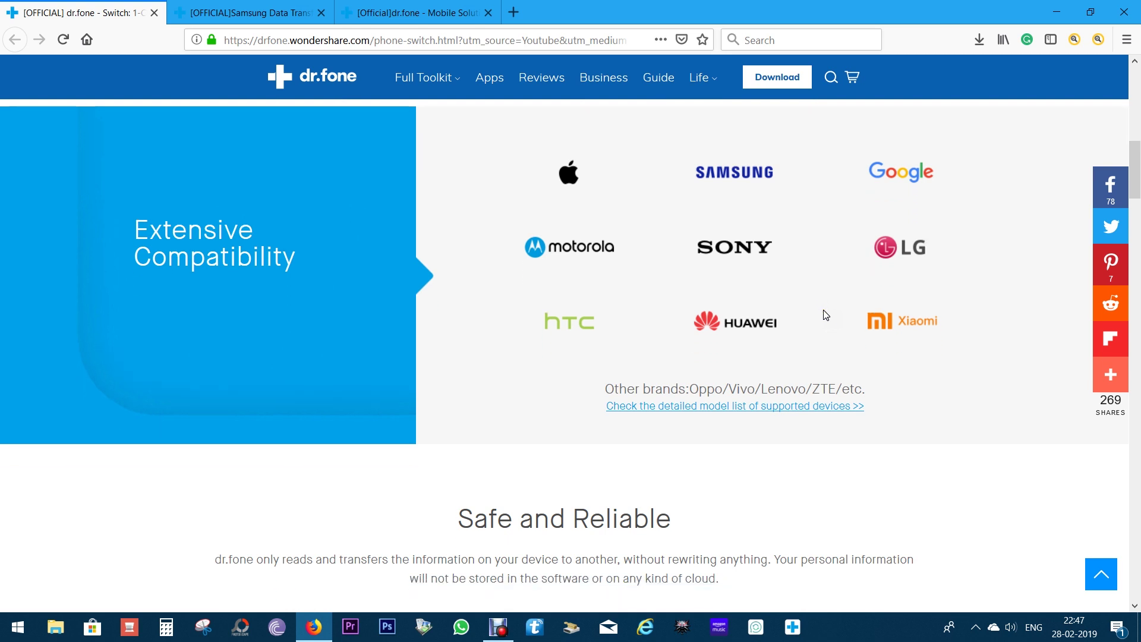
{"action": "scroll", "coordinate": [826, 315], "scroll_direction": "down", "scroll_amount": 3}
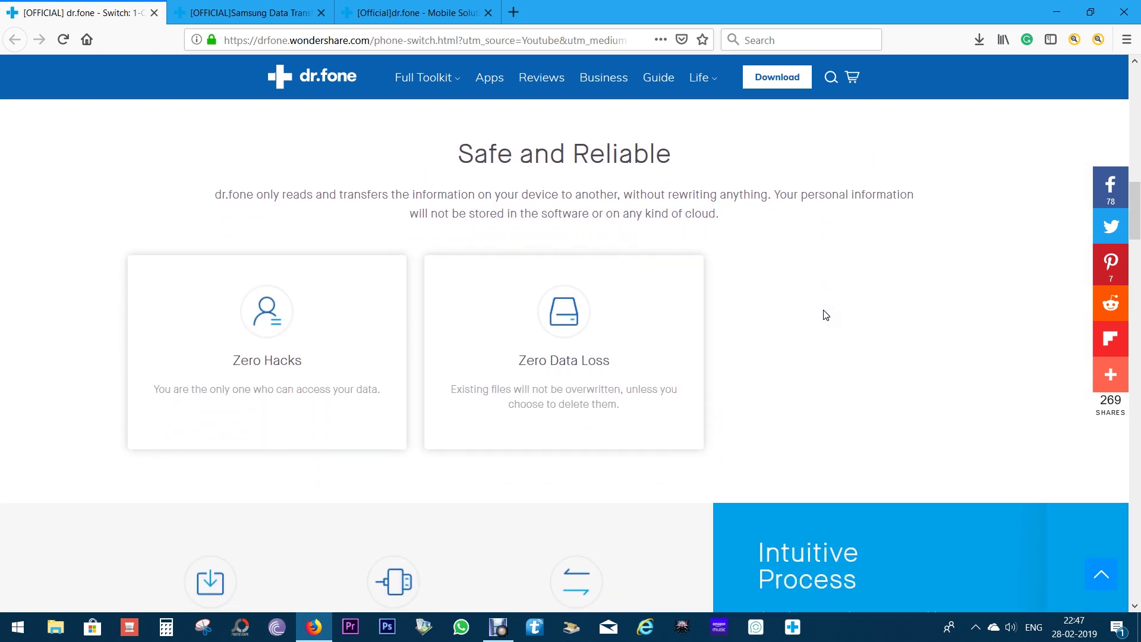
{"action": "scroll", "coordinate": [825, 315], "scroll_direction": "down", "scroll_amount": 5}
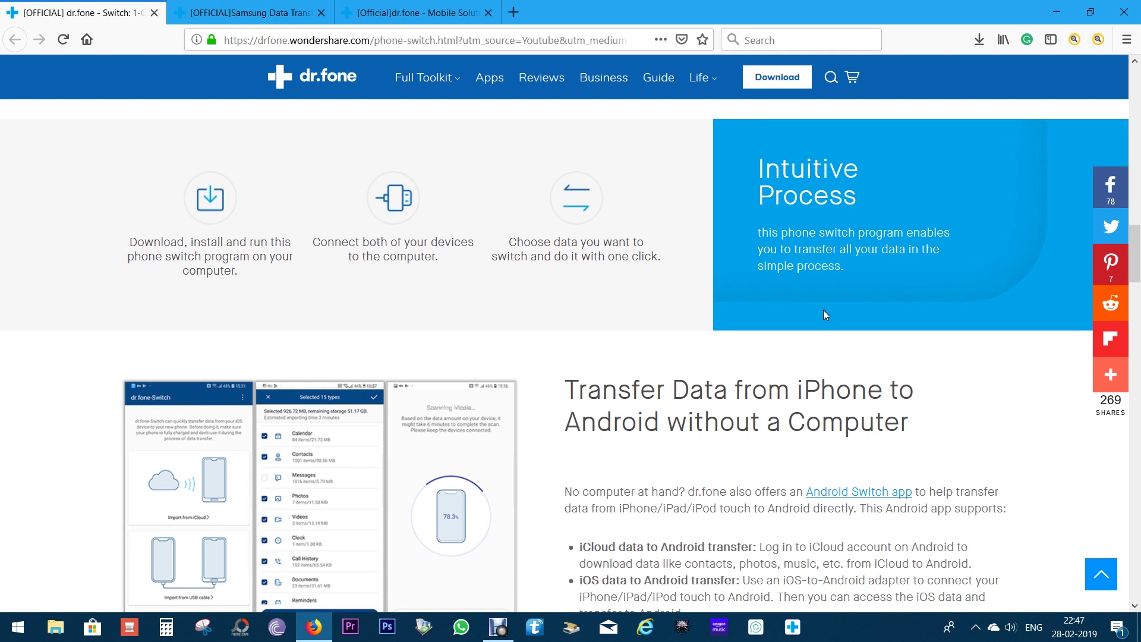
{"action": "scroll", "coordinate": [825, 315], "scroll_direction": "down", "scroll_amount": 4}
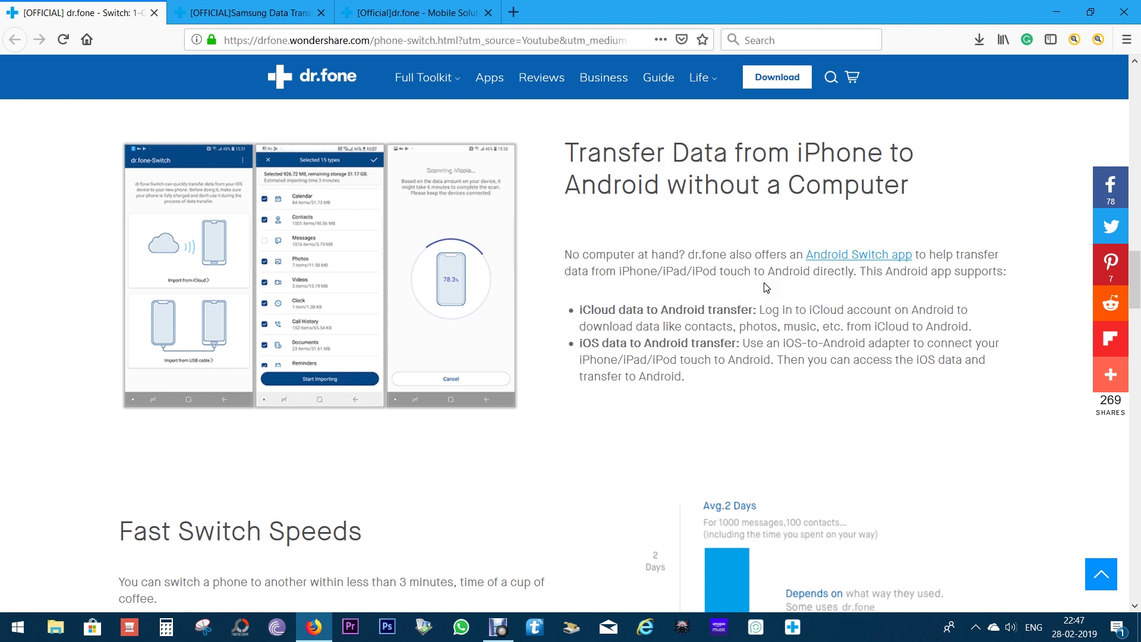
{"action": "scroll", "coordinate": [766, 288], "scroll_direction": "down", "scroll_amount": 5}
Step: Show the data types for Android to iOS, iOS to iOS, and iOS to Android
{"action": "scroll", "coordinate": [766, 287], "scroll_direction": "down", "scroll_amount": 2}
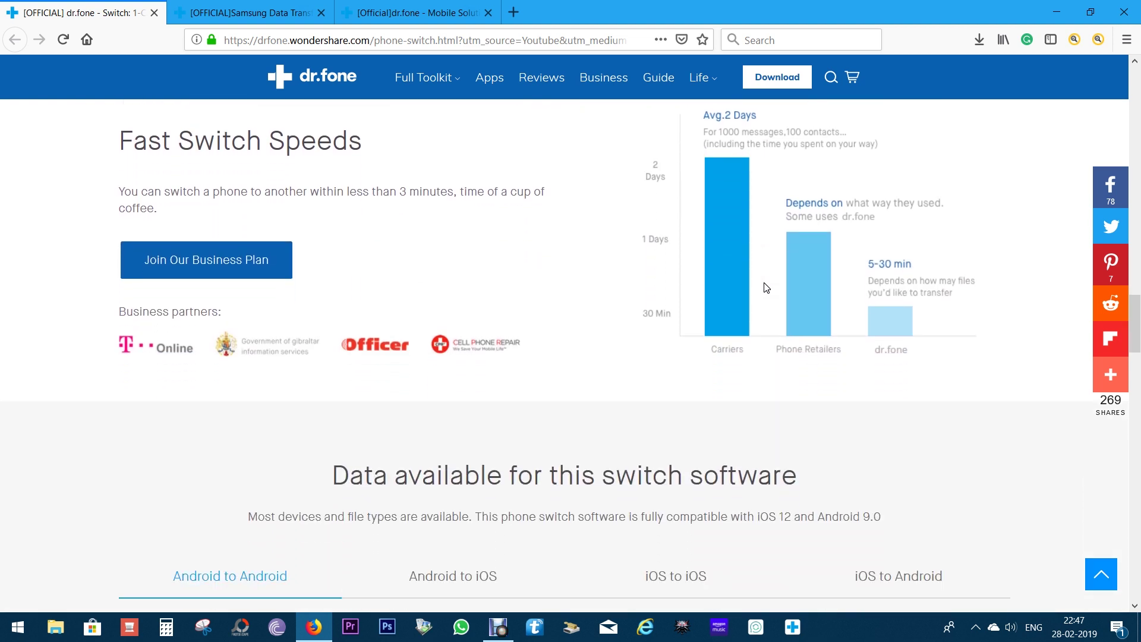
{"action": "scroll", "coordinate": [766, 288], "scroll_direction": "down", "scroll_amount": 7}
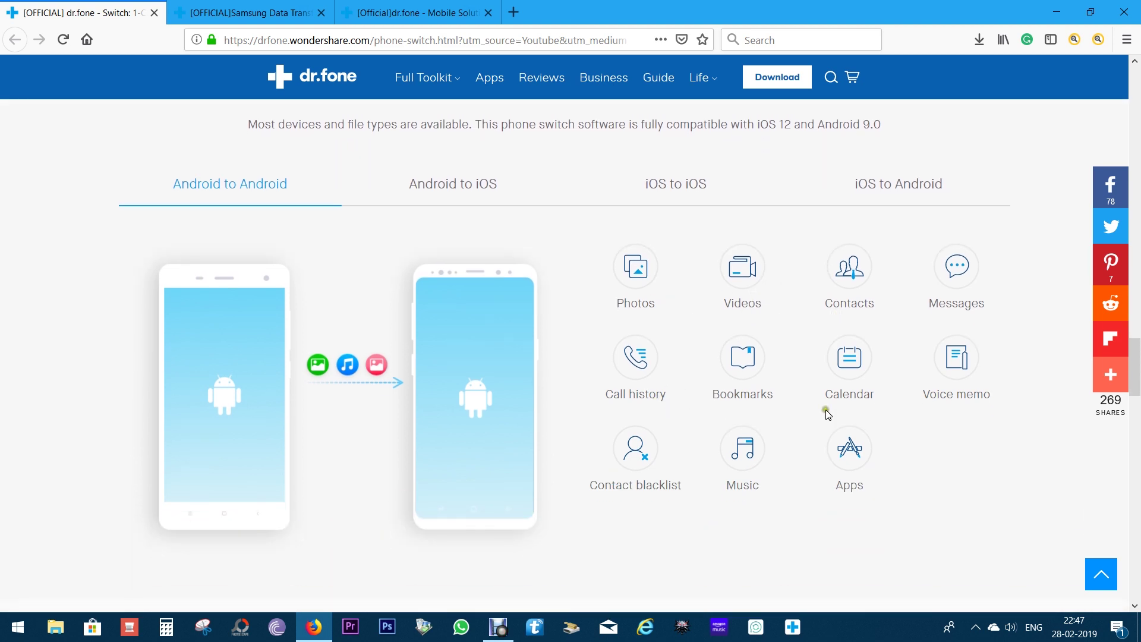
{"action": "left_click", "coordinate": [450, 186]}
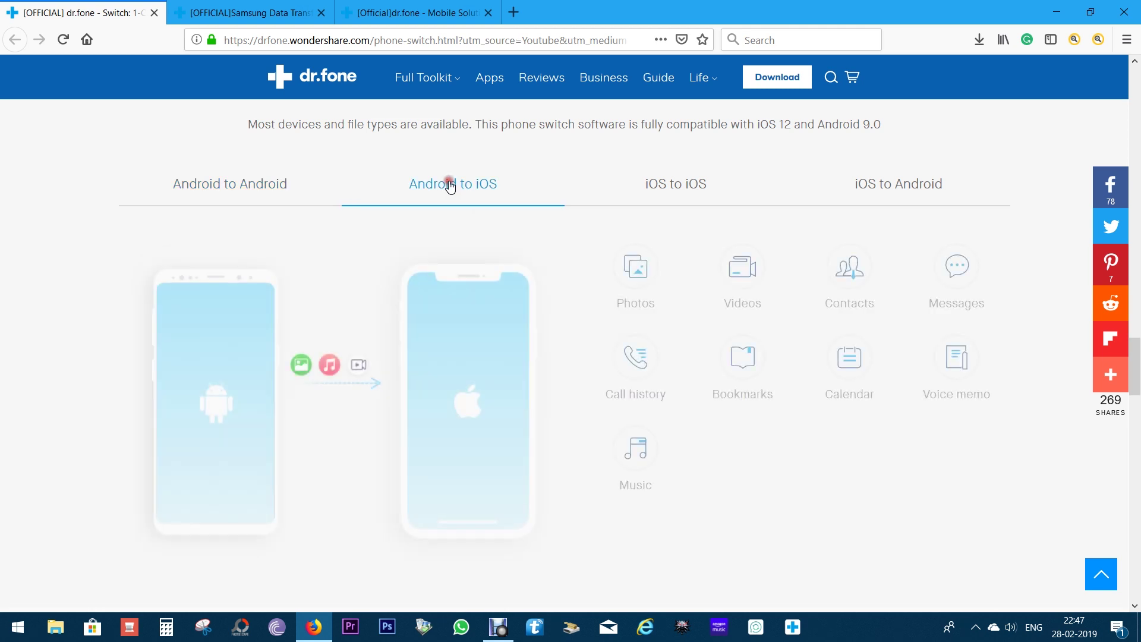
{"action": "left_click", "coordinate": [668, 184]}
{"action": "scroll", "coordinate": [733, 255], "scroll_direction": "down", "scroll_amount": 3}
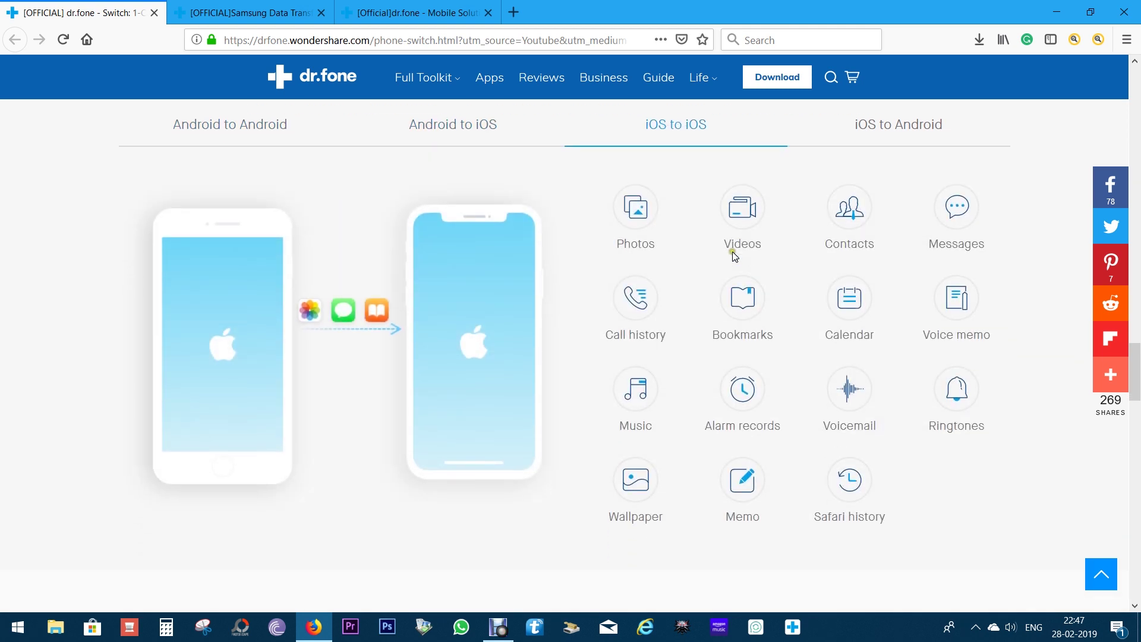
{"action": "scroll", "coordinate": [736, 258], "scroll_direction": "up", "scroll_amount": 3}
{"action": "left_click", "coordinate": [908, 185]}
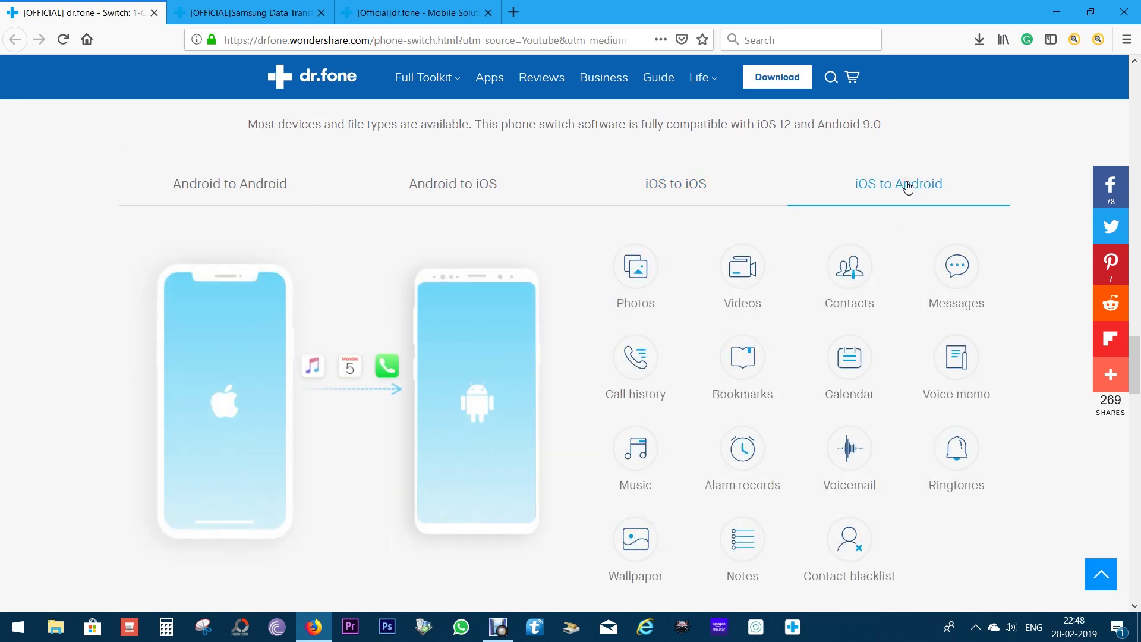
Step: Scroll further down the Switch page, then minimize Firefox to reveal the desktop
{"action": "scroll", "coordinate": [925, 273], "scroll_direction": "down", "scroll_amount": 2}
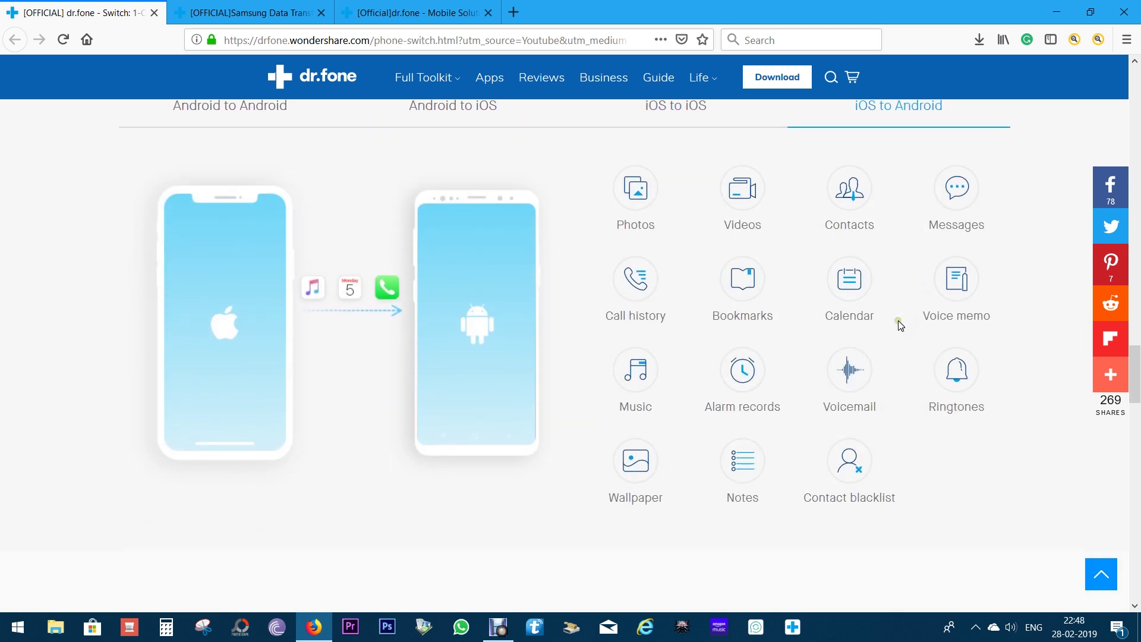
{"action": "scroll", "coordinate": [898, 324], "scroll_direction": "up", "scroll_amount": 2}
{"action": "scroll", "coordinate": [899, 323], "scroll_direction": "down", "scroll_amount": 6}
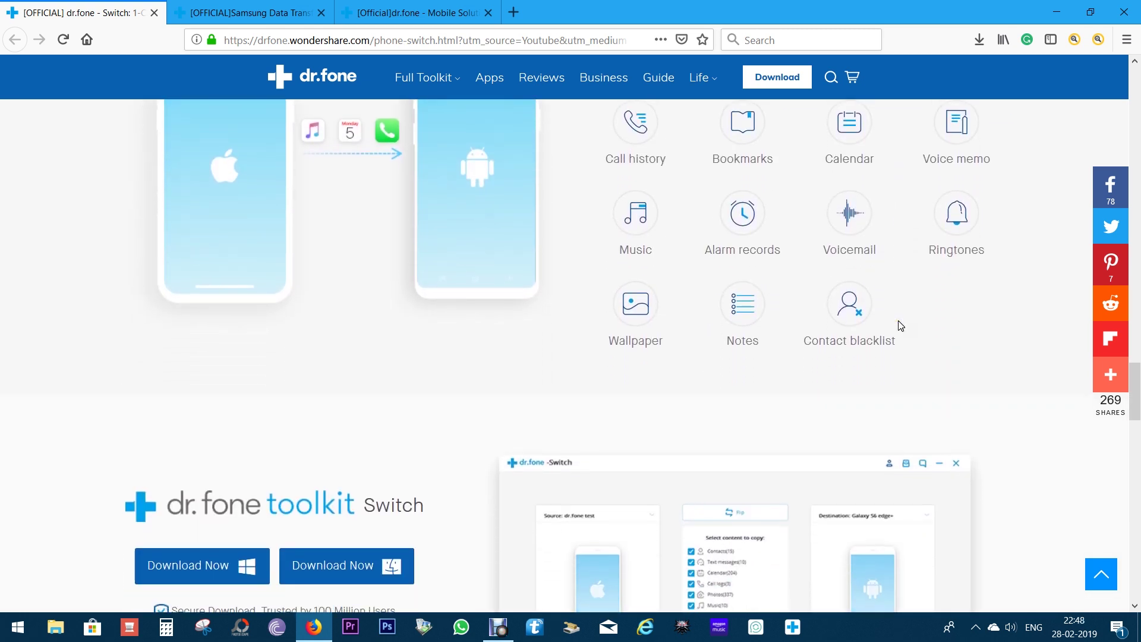
{"action": "scroll", "coordinate": [900, 326], "scroll_direction": "down", "scroll_amount": 7}
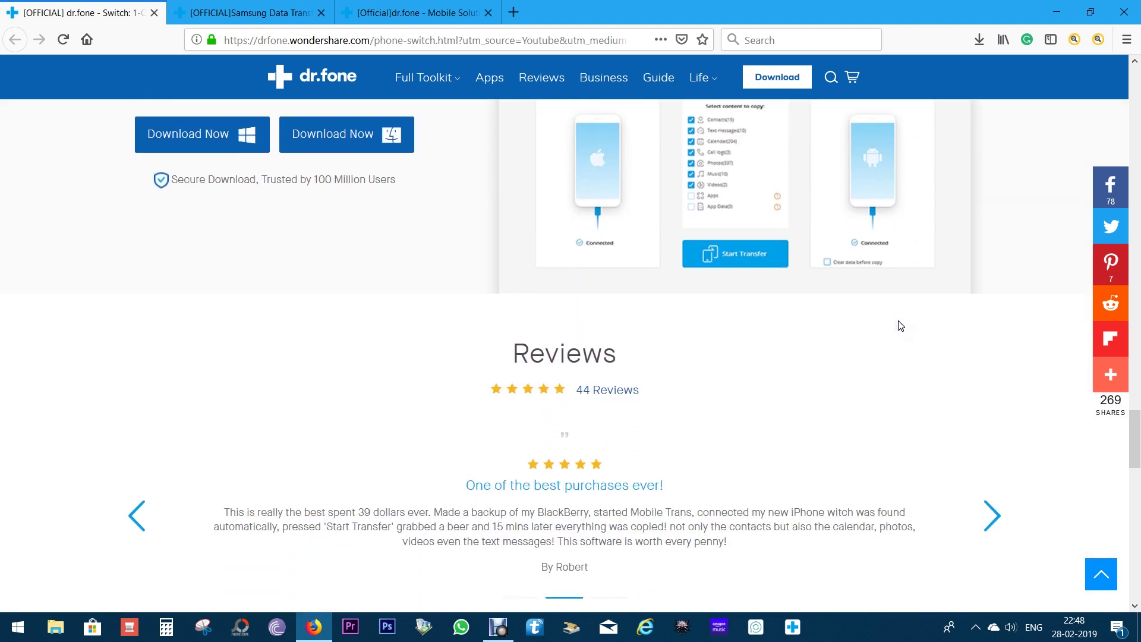
{"action": "scroll", "coordinate": [901, 326], "scroll_direction": "down", "scroll_amount": 6}
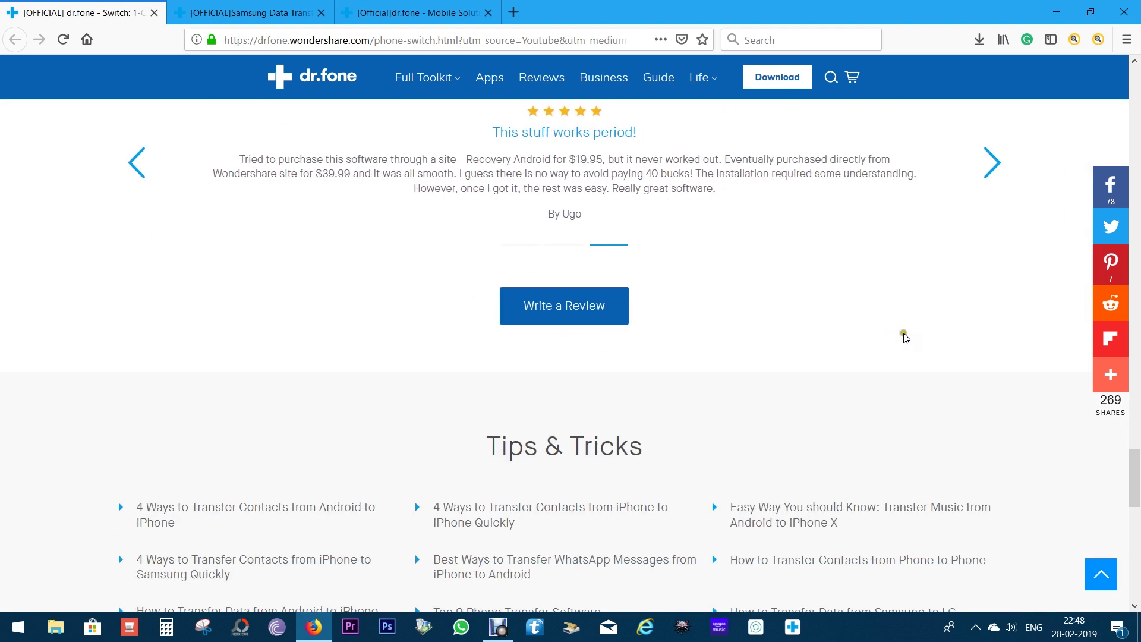
{"action": "left_click", "coordinate": [1056, 12]}
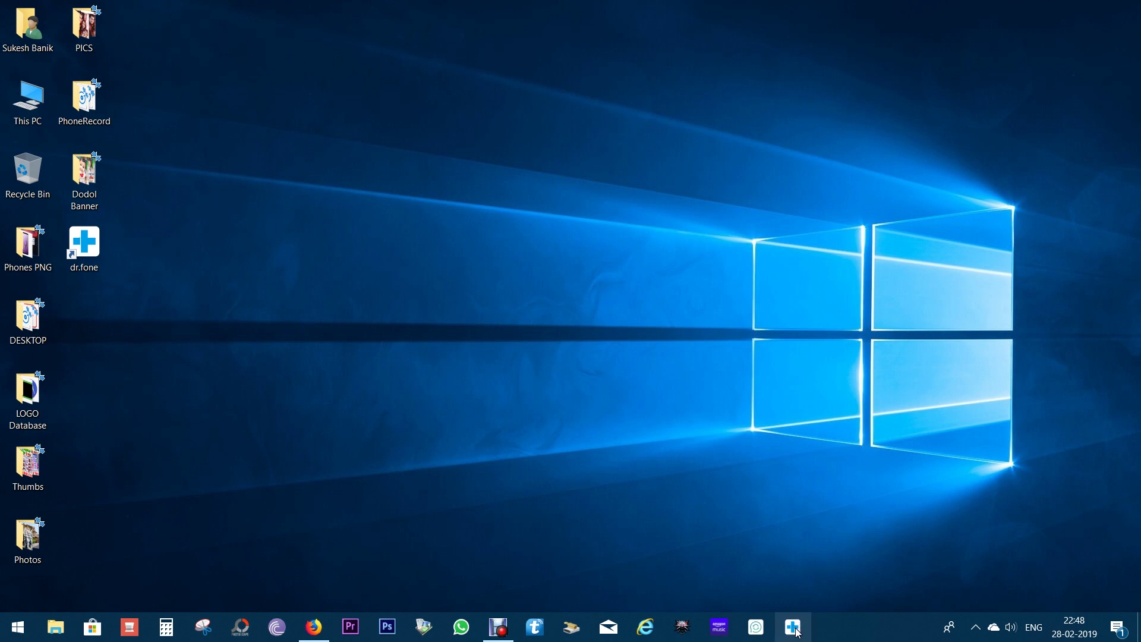
Step: Launch dr.fone from the taskbar and enter the phone-to-phone Switch tool
{"action": "left_click", "coordinate": [797, 632]}
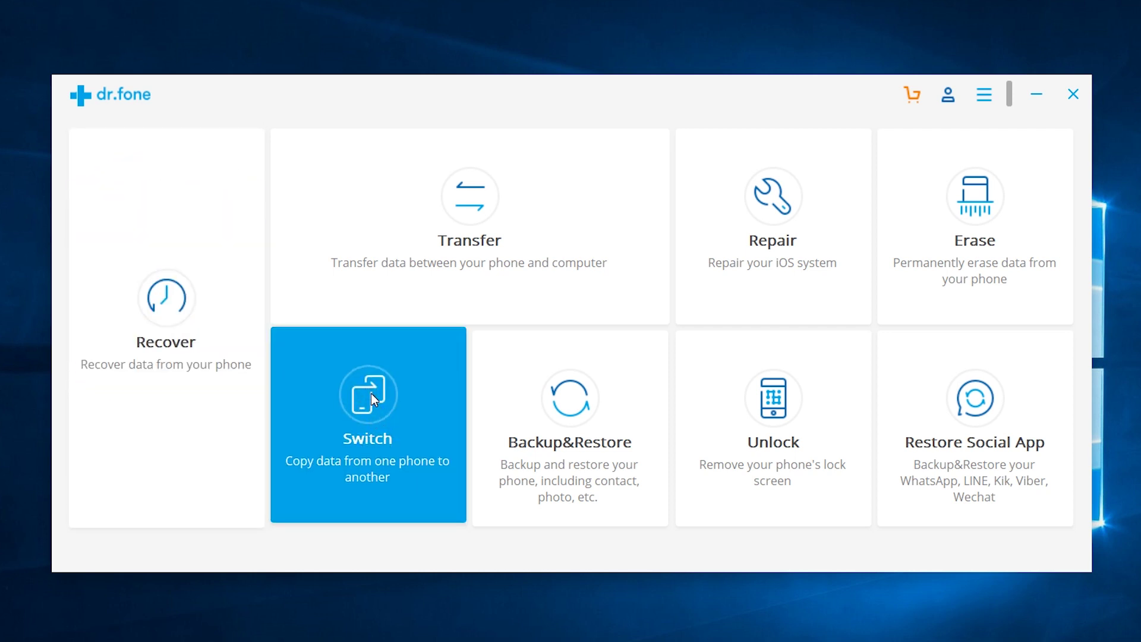
{"action": "left_click", "coordinate": [372, 398]}
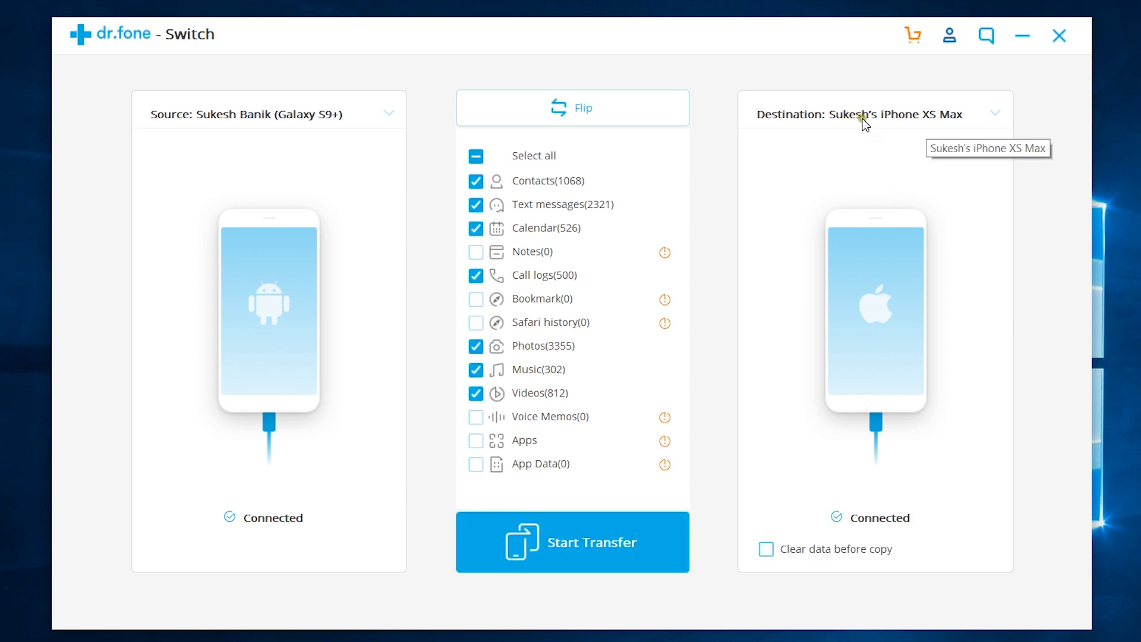
Step: Tick Clear data before copy, then cancel wiping the iPhone's data
{"action": "left_click", "coordinate": [996, 112]}
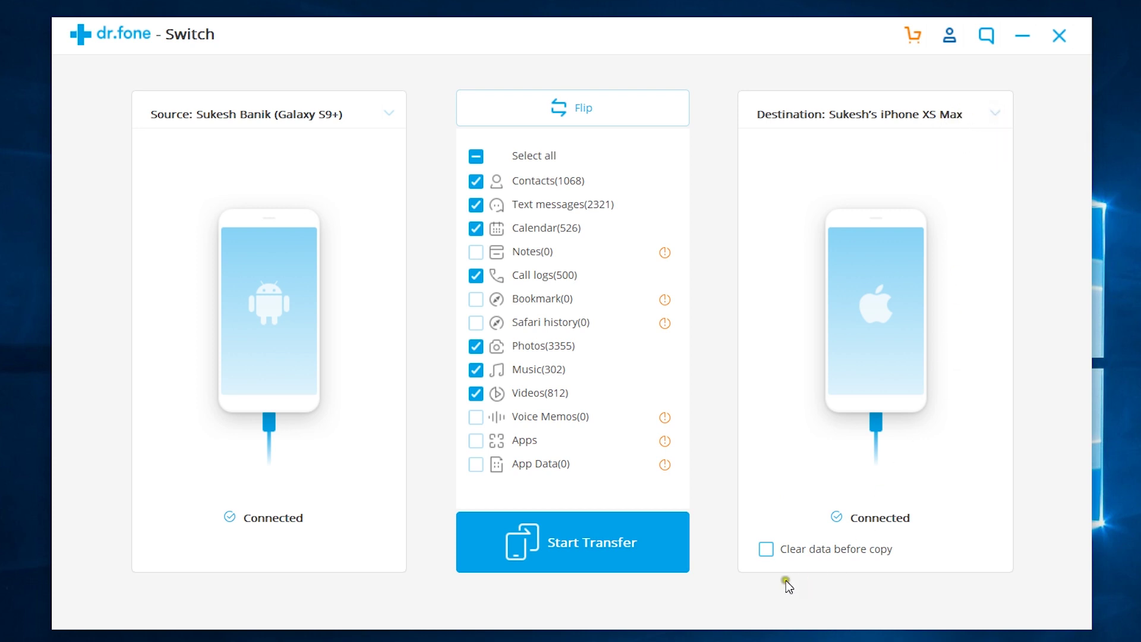
{"action": "left_click", "coordinate": [767, 549]}
{"action": "left_click", "coordinate": [738, 381]}
Step: Uncheck Text messages, Photos, Music and Videos, keeping Contacts, Calendar and Call logs
{"action": "left_click", "coordinate": [475, 181]}
{"action": "left_click", "coordinate": [476, 204]}
{"action": "left_click", "coordinate": [481, 324]}
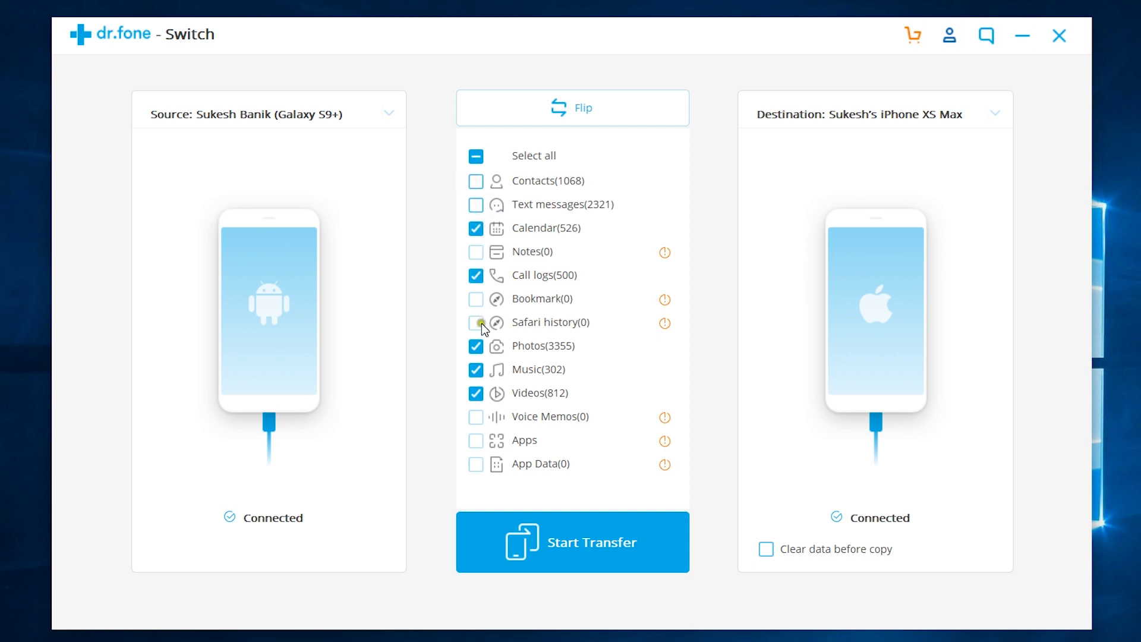
{"action": "left_click", "coordinate": [477, 394]}
{"action": "left_click", "coordinate": [477, 394]}
{"action": "left_click", "coordinate": [476, 366]}
{"action": "left_click", "coordinate": [475, 181]}
{"action": "left_click", "coordinate": [476, 204]}
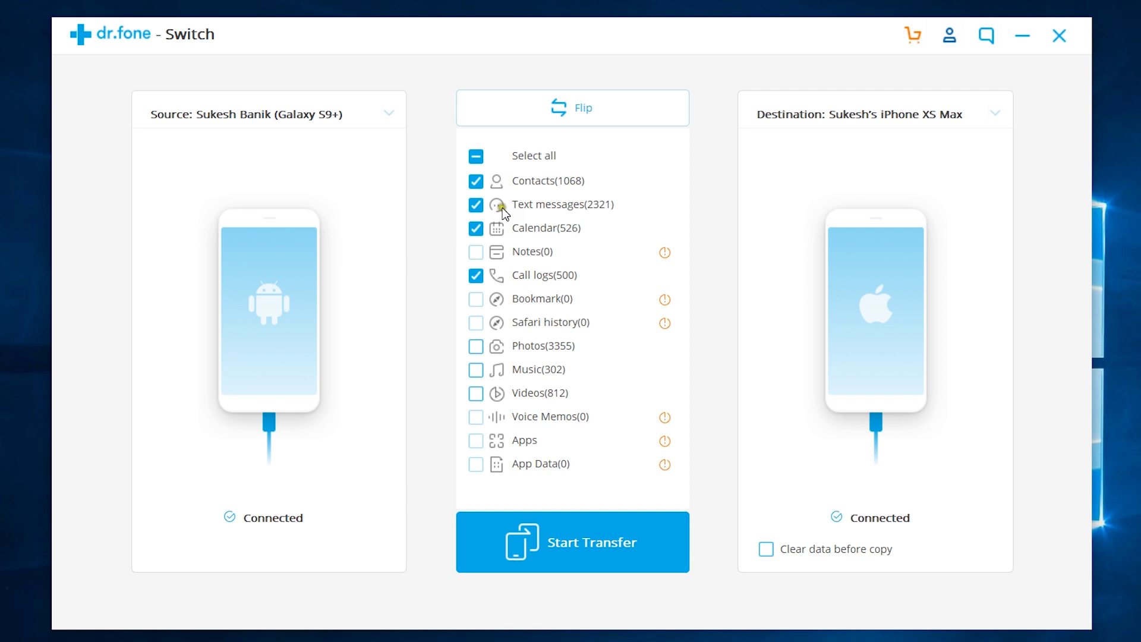
{"action": "left_click", "coordinate": [476, 204]}
{"action": "left_click", "coordinate": [569, 110]}
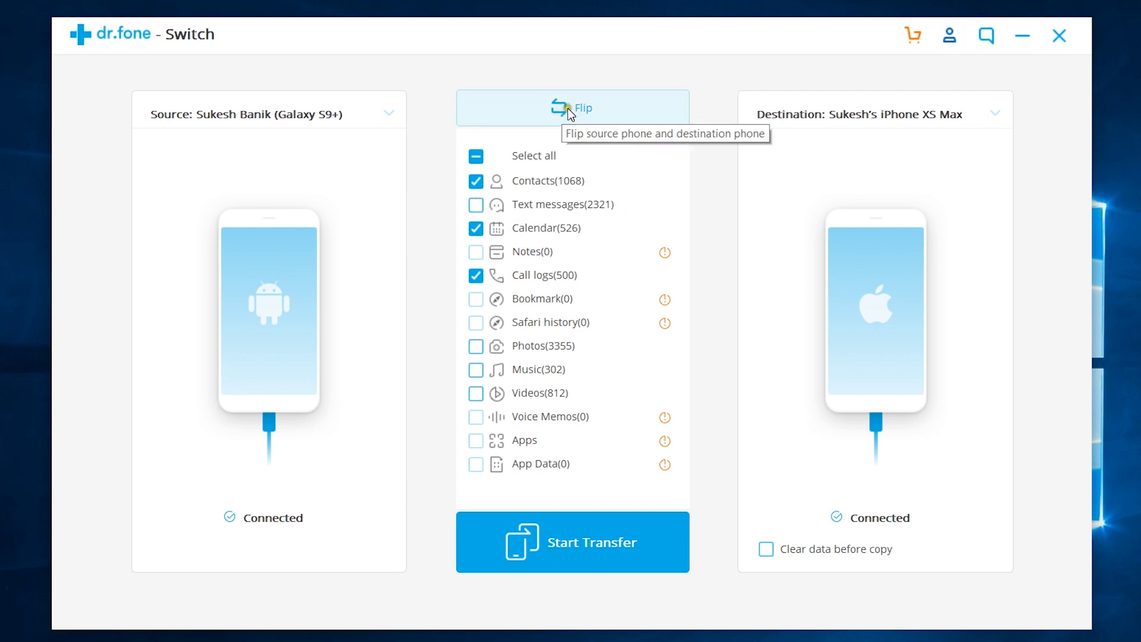
{"action": "left_click", "coordinate": [568, 108]}
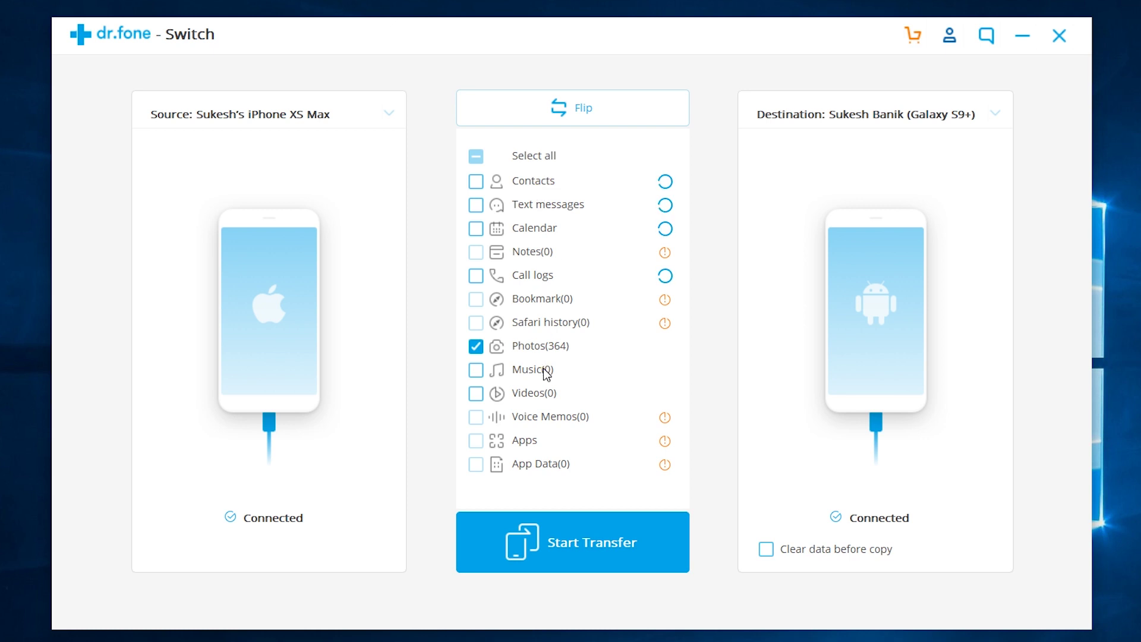
{"action": "left_click", "coordinate": [580, 385]}
{"action": "left_click", "coordinate": [475, 396]}
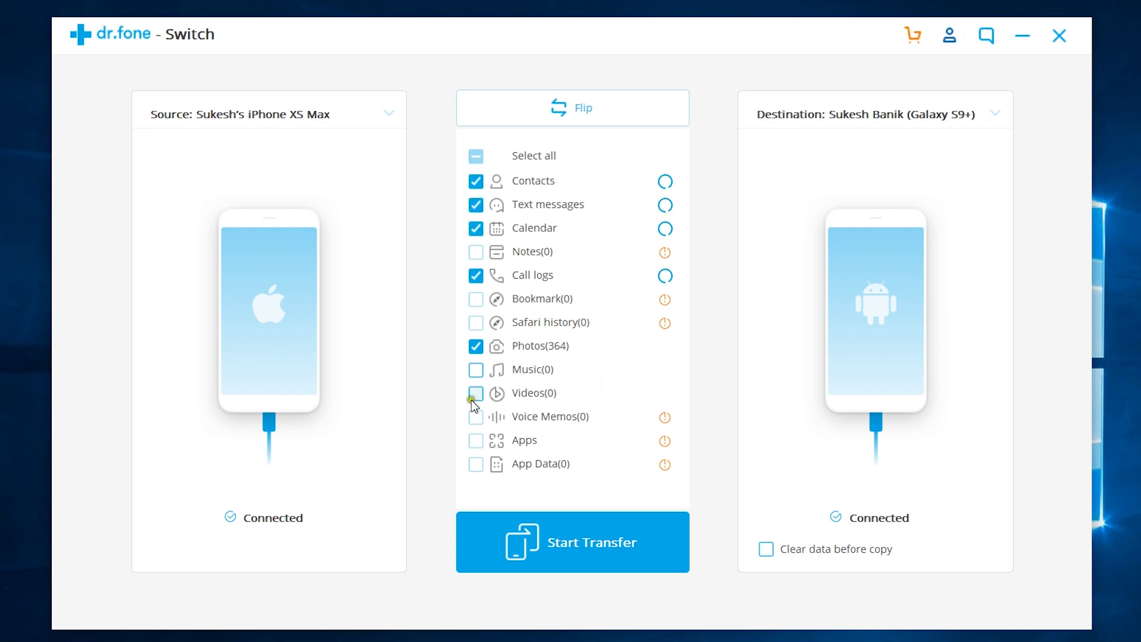
{"action": "left_click", "coordinate": [563, 116]}
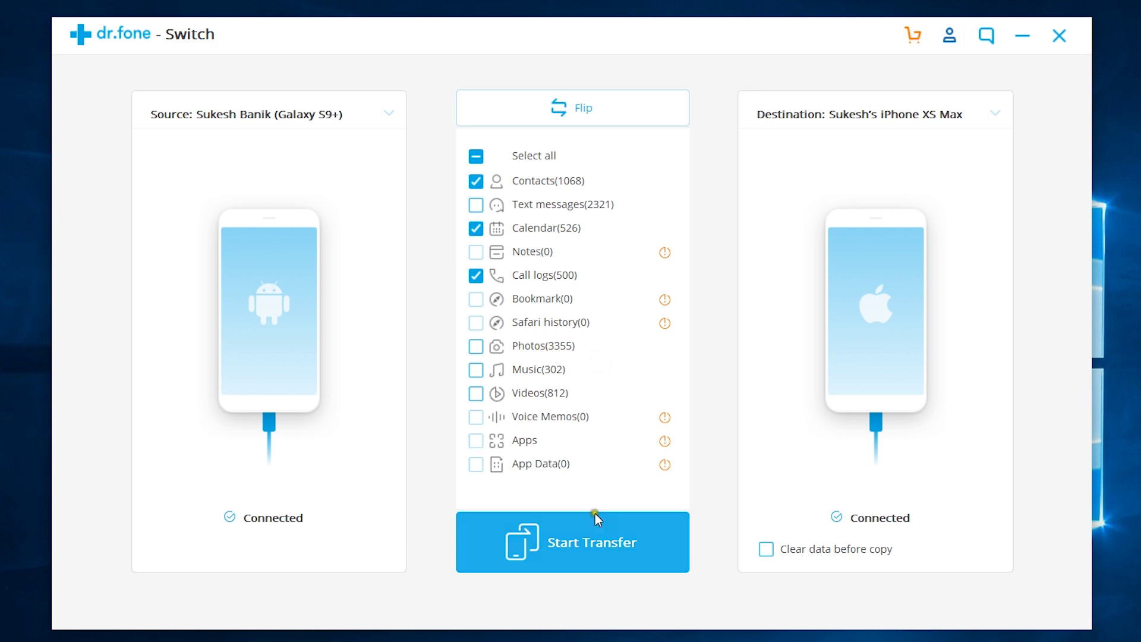
Step: Start the transfer and acknowledge the Find My iPhone notice so all 2094 items copy
{"action": "left_click", "coordinate": [568, 541]}
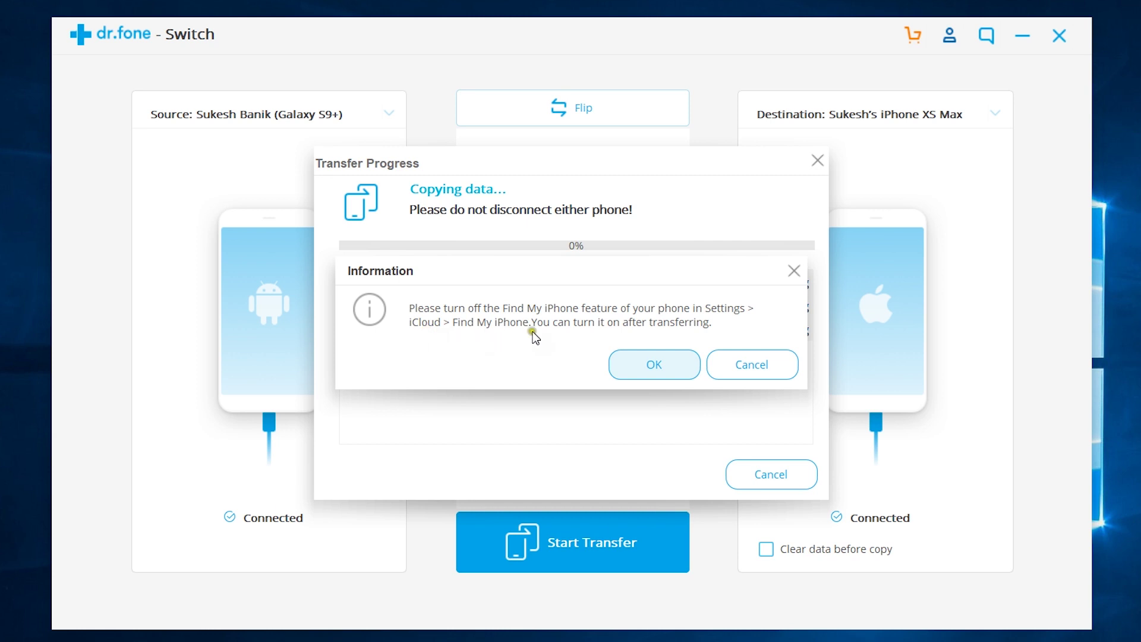
{"action": "left_click", "coordinate": [645, 365]}
{"action": "left_click", "coordinate": [647, 365]}
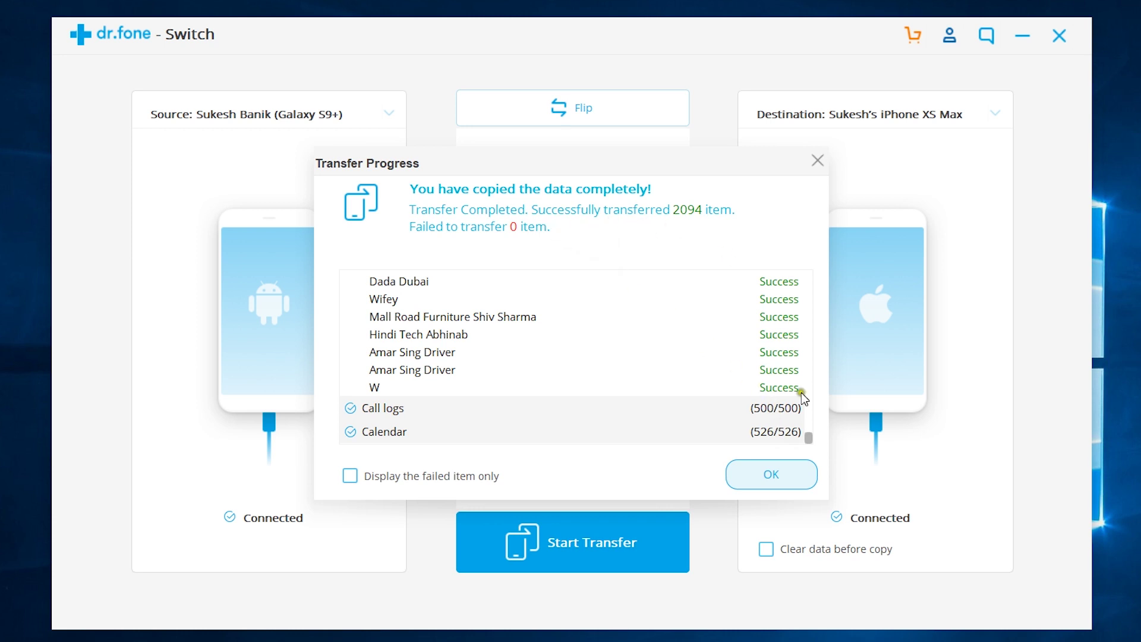
Step: Close the transfer report and flip the phones so the iPhone XS Max is the source
{"action": "left_click", "coordinate": [780, 482]}
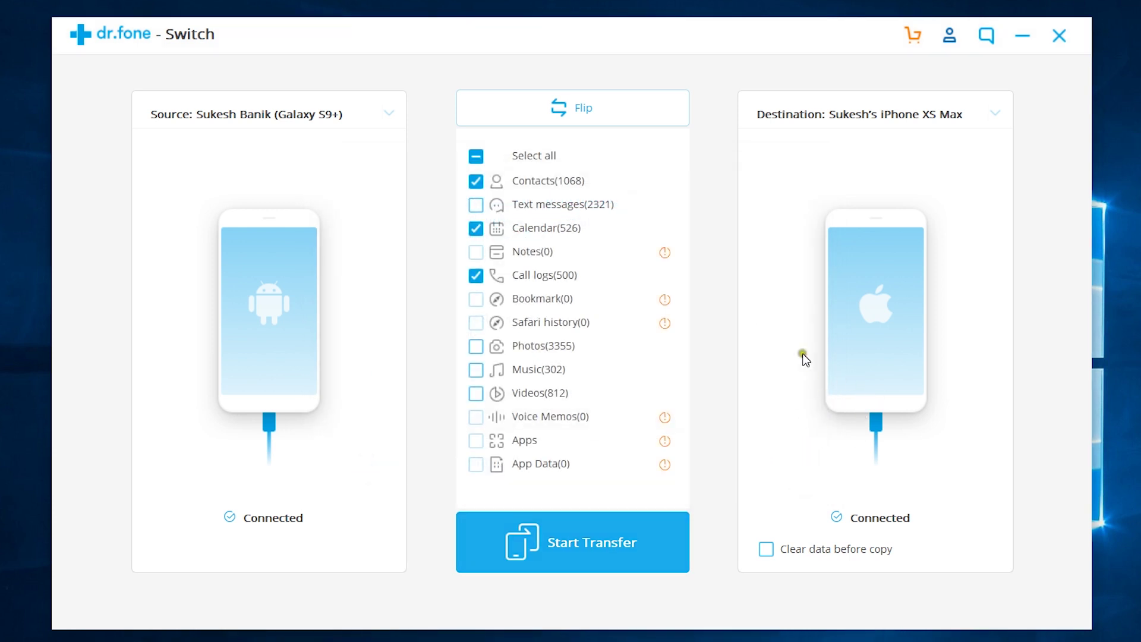
{"action": "left_click", "coordinate": [585, 107]}
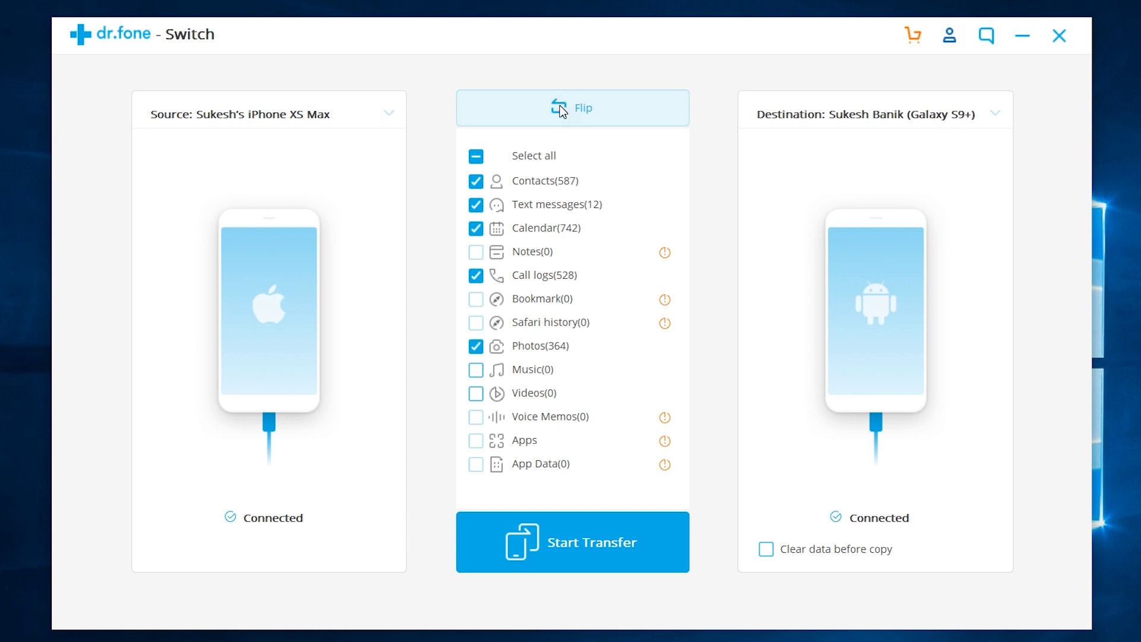
{"action": "left_click", "coordinate": [561, 110]}
{"action": "left_click", "coordinate": [561, 109]}
{"action": "left_click", "coordinate": [559, 106]}
{"action": "left_click", "coordinate": [559, 105]}
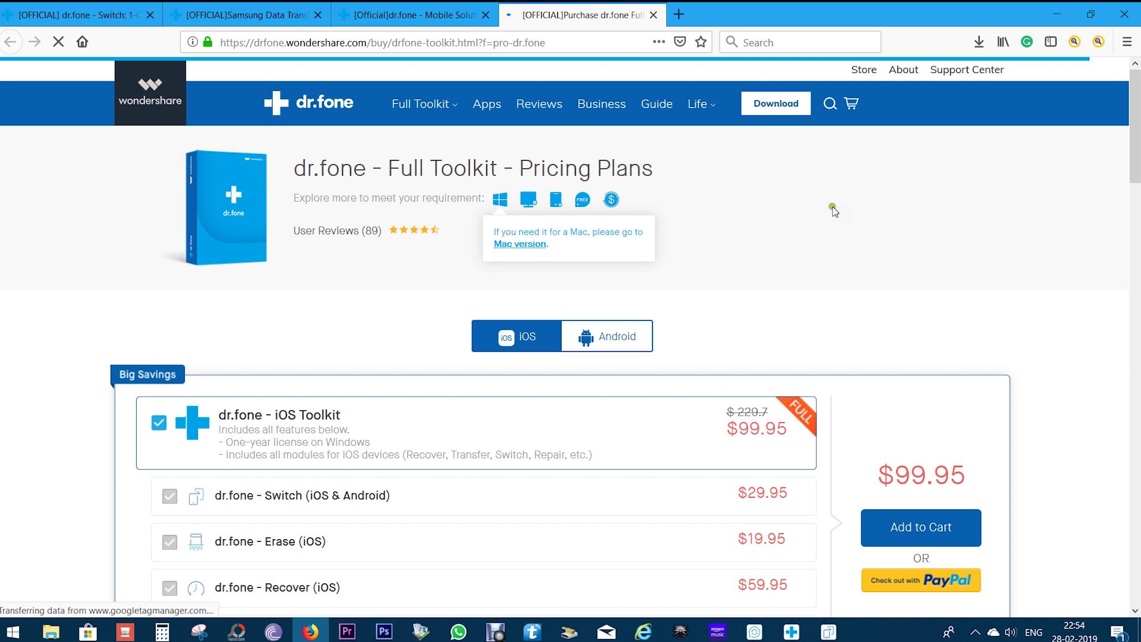
Step: Scroll the Pricing Plans page with the $99.95 iOS Toolkit, then return to the first tab
{"action": "scroll", "coordinate": [815, 267], "scroll_direction": "down", "scroll_amount": 5}
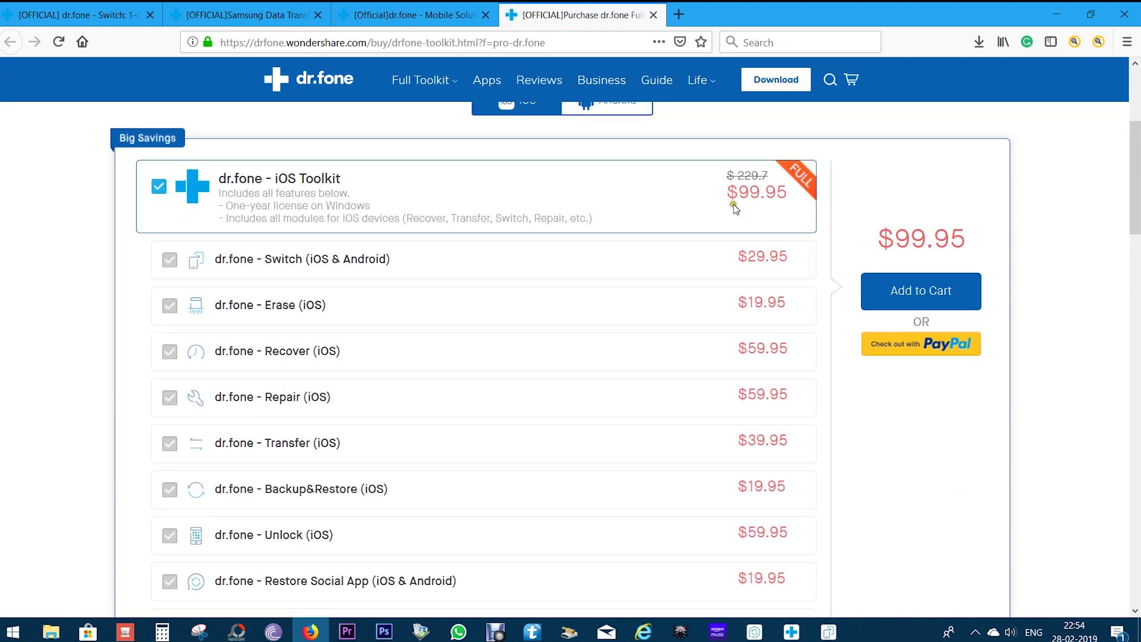
{"action": "scroll", "coordinate": [751, 210], "scroll_direction": "down", "scroll_amount": 2}
{"action": "scroll", "coordinate": [750, 210], "scroll_direction": "down", "scroll_amount": 3}
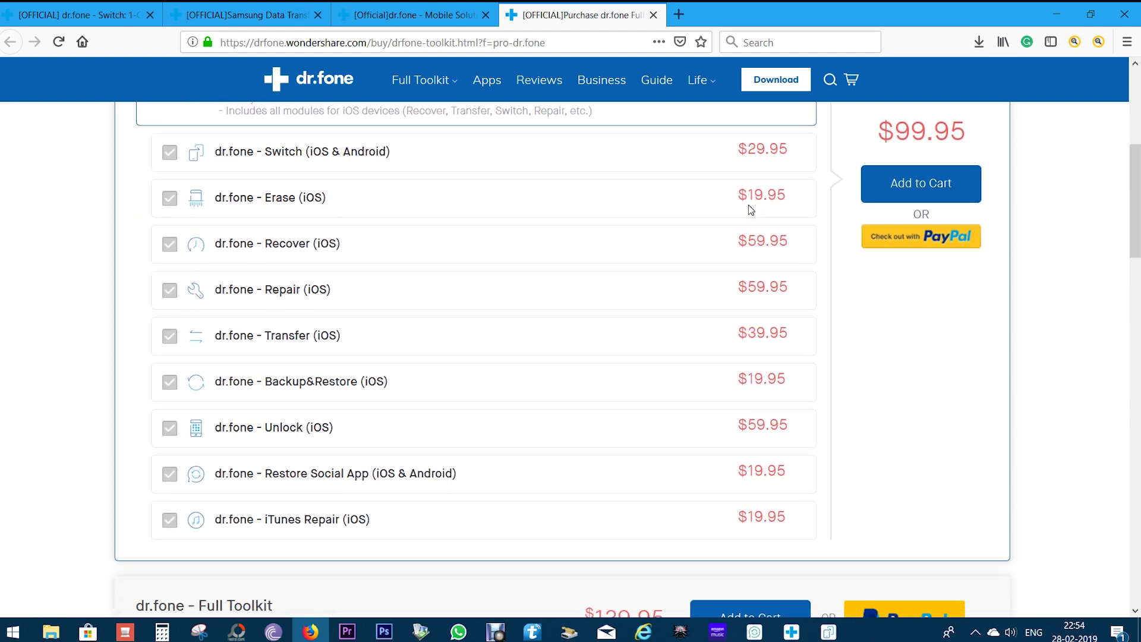
{"action": "scroll", "coordinate": [654, 212], "scroll_direction": "up", "scroll_amount": 1}
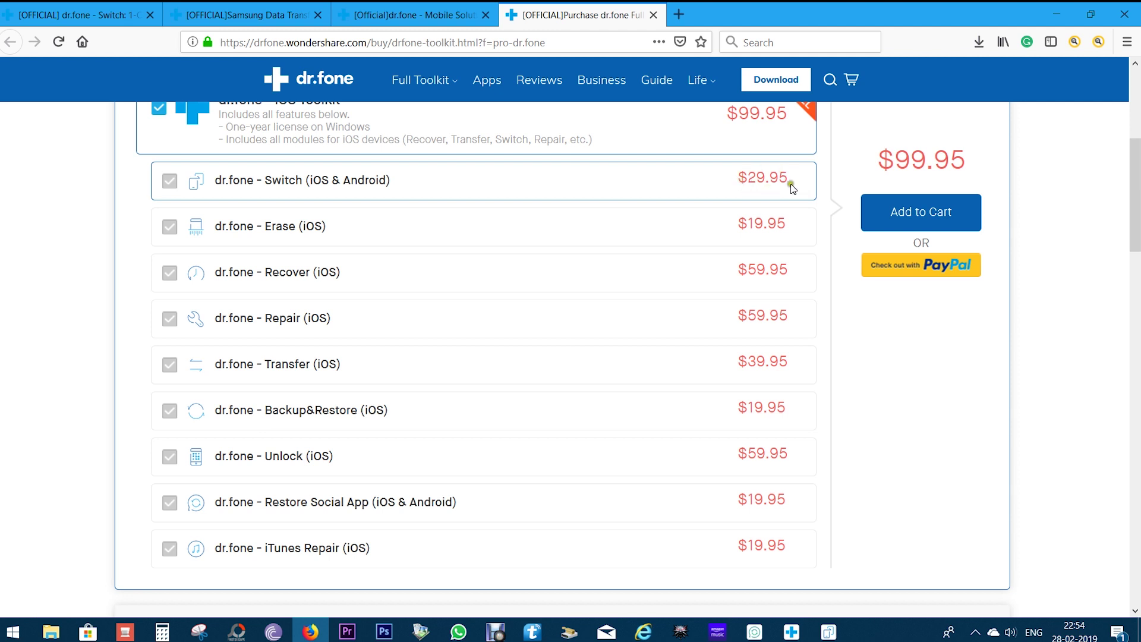
{"action": "scroll", "coordinate": [688, 328], "scroll_direction": "up", "scroll_amount": 5}
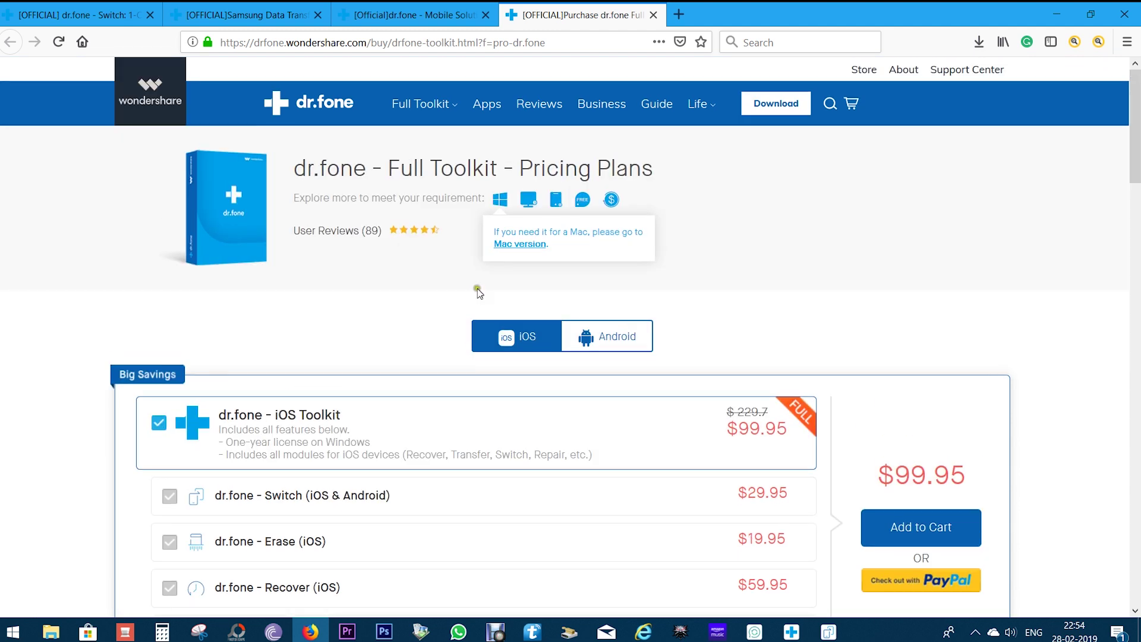
{"action": "key", "text": "ctrl+Tab"}
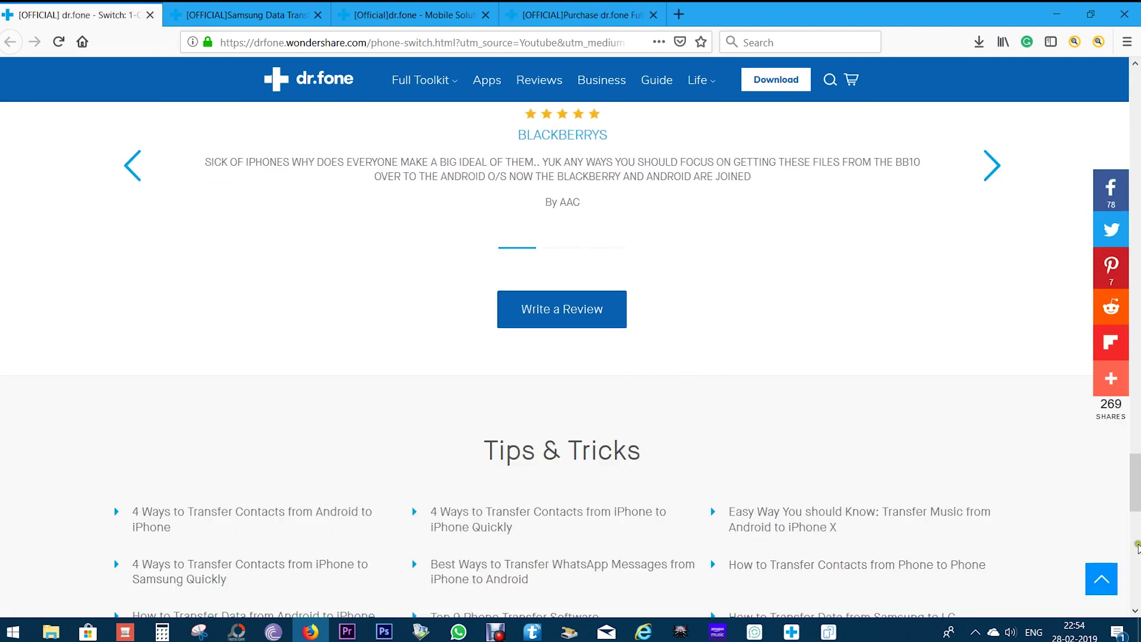
Step: Highlight the Samsung Galaxy S10 headline on the Samsung Data Transfer page
{"action": "left_click", "coordinate": [1100, 580]}
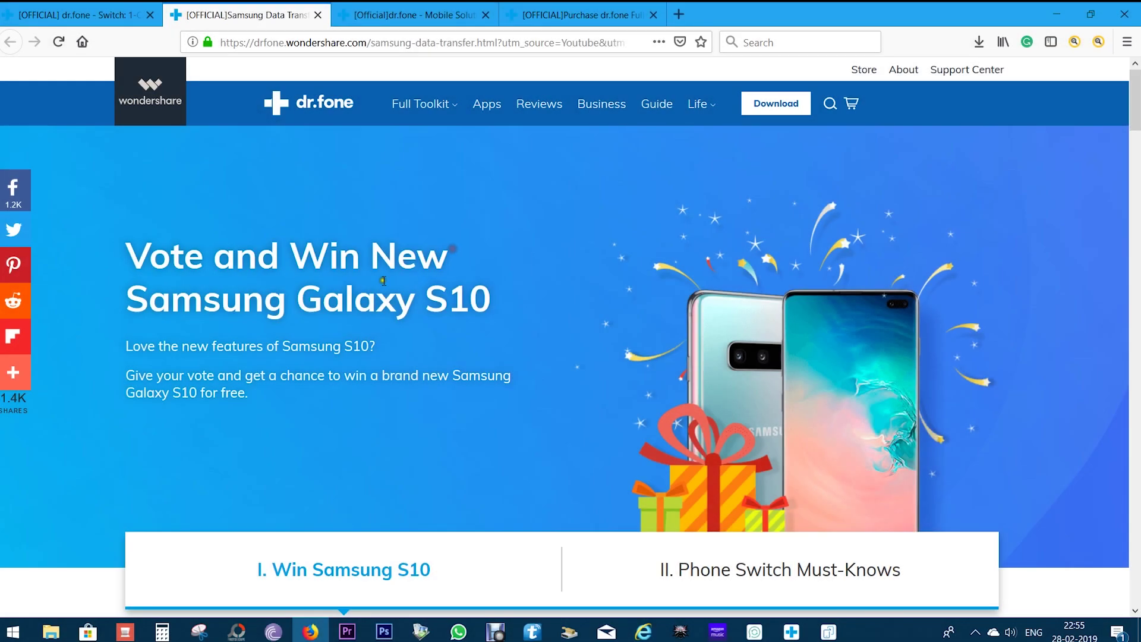
{"action": "left_click_drag", "start_coordinate": [131, 300], "coordinate": [503, 306]}
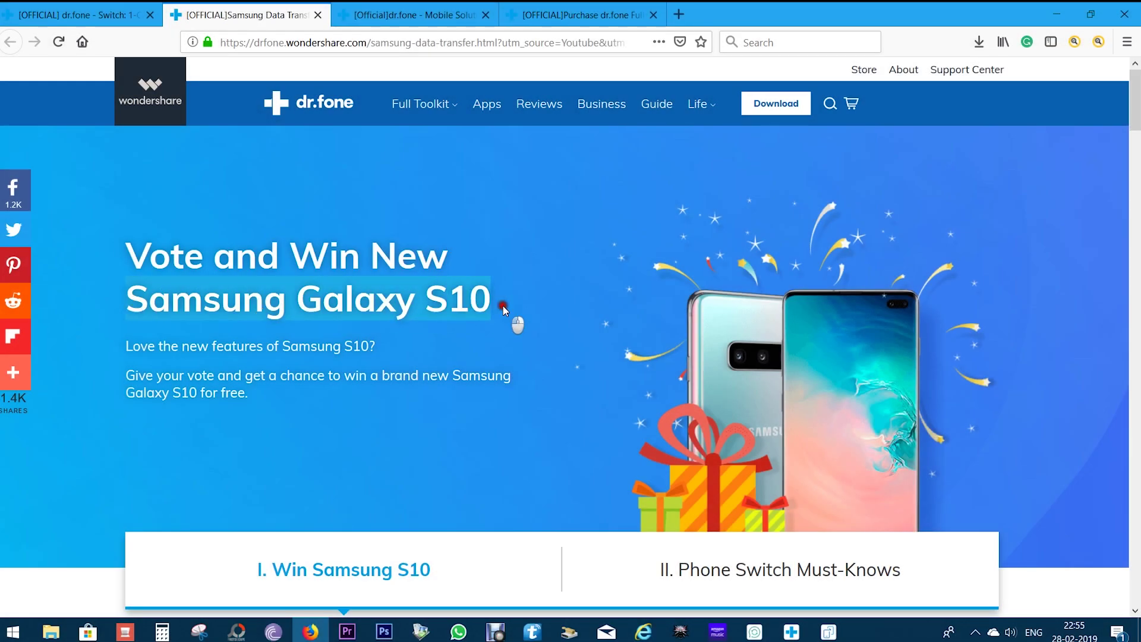
{"action": "left_click", "coordinate": [519, 316]}
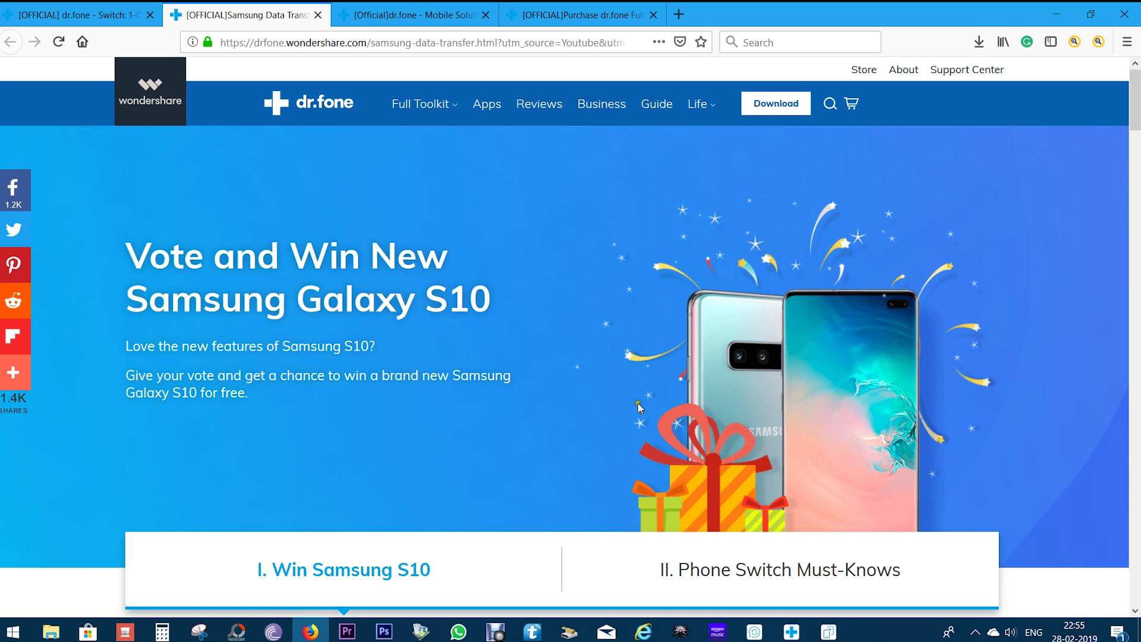
Step: Scroll down, show the camera comparison vote slide, and continue to the feature cards
{"action": "scroll", "coordinate": [591, 406], "scroll_direction": "down", "scroll_amount": 1}
{"action": "scroll", "coordinate": [592, 410], "scroll_direction": "down", "scroll_amount": 5}
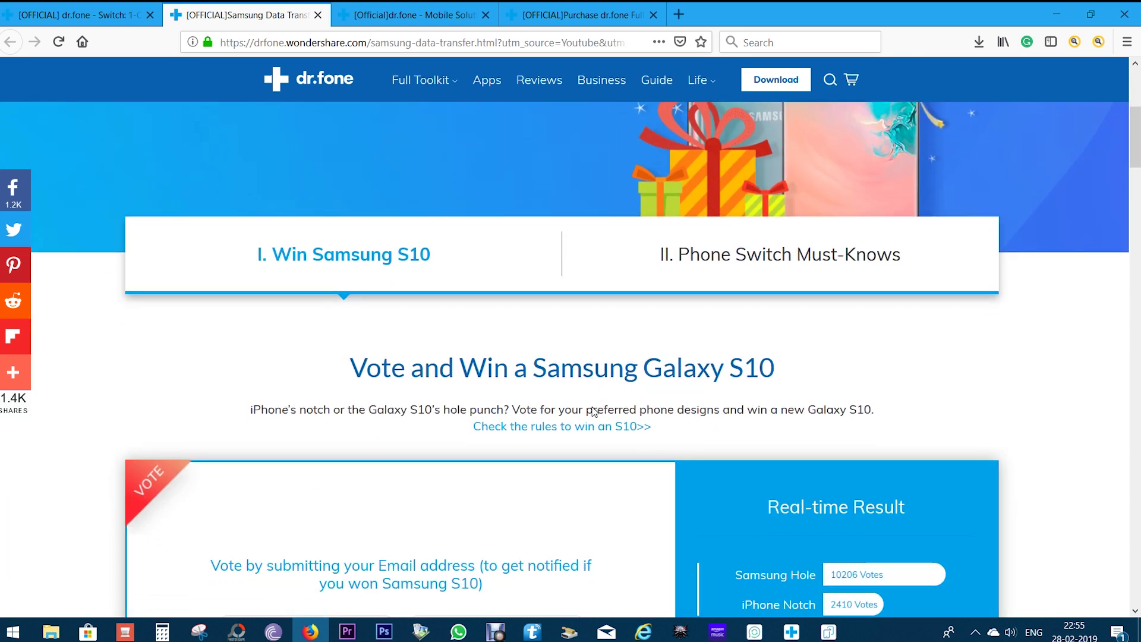
{"action": "scroll", "coordinate": [592, 410], "scroll_direction": "down", "scroll_amount": 5}
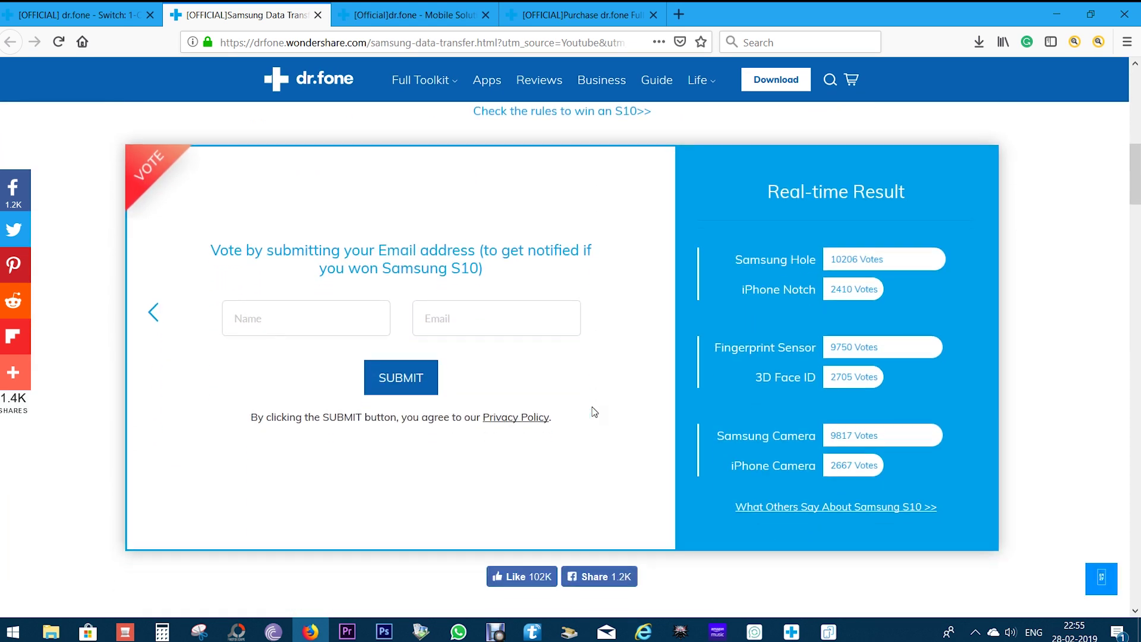
{"action": "left_click", "coordinate": [156, 319]}
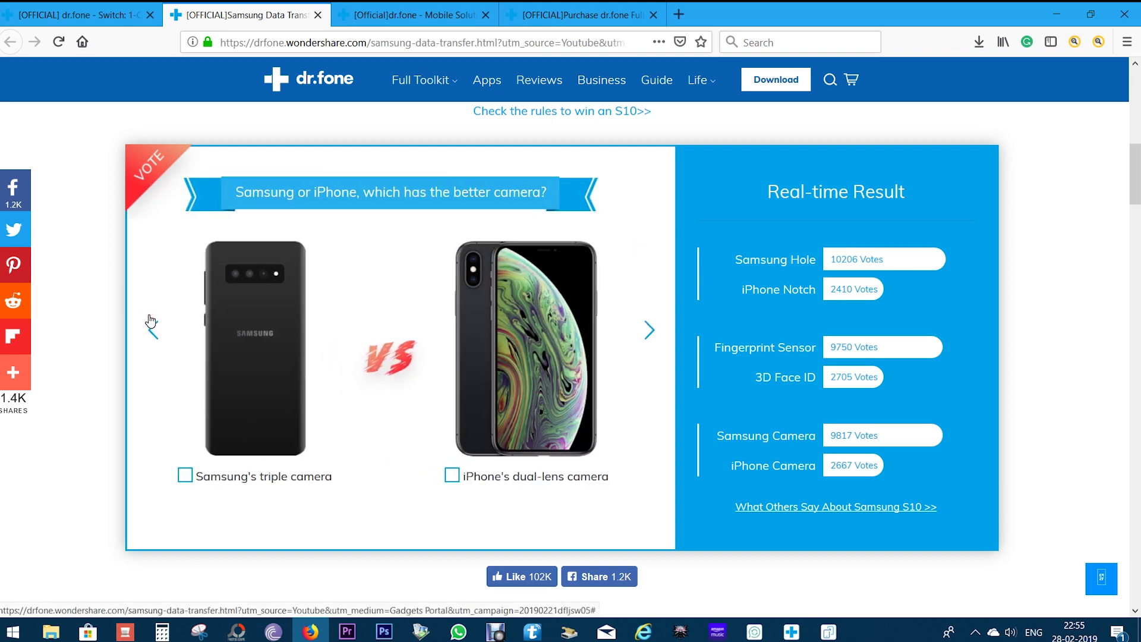
{"action": "scroll", "coordinate": [586, 368], "scroll_direction": "down", "scroll_amount": 12}
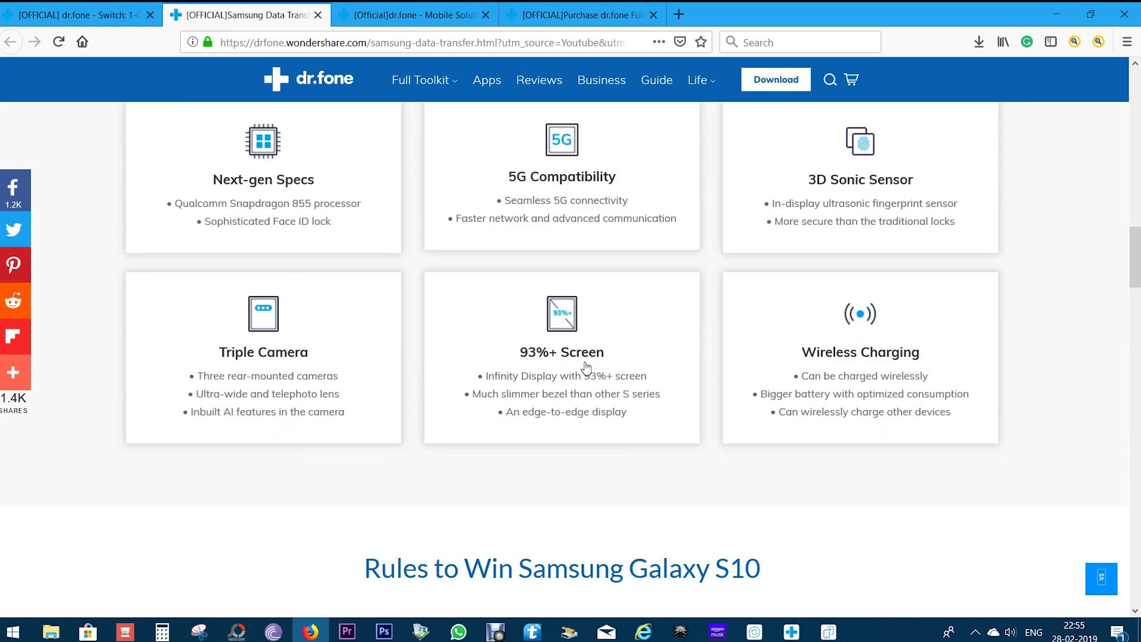